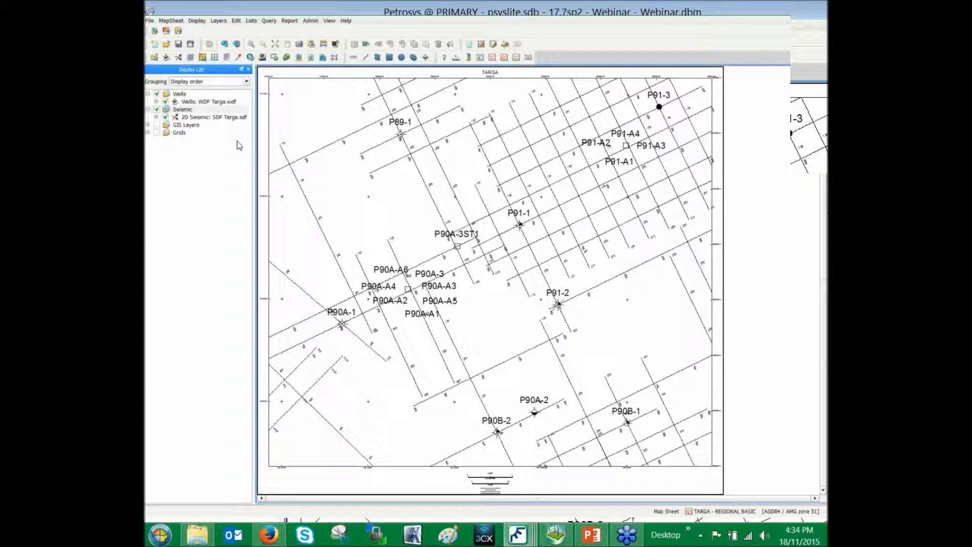
Display the grid TARGA__TWT.gri as a colorfill with contour lines at an increment of 20
click(197, 20)
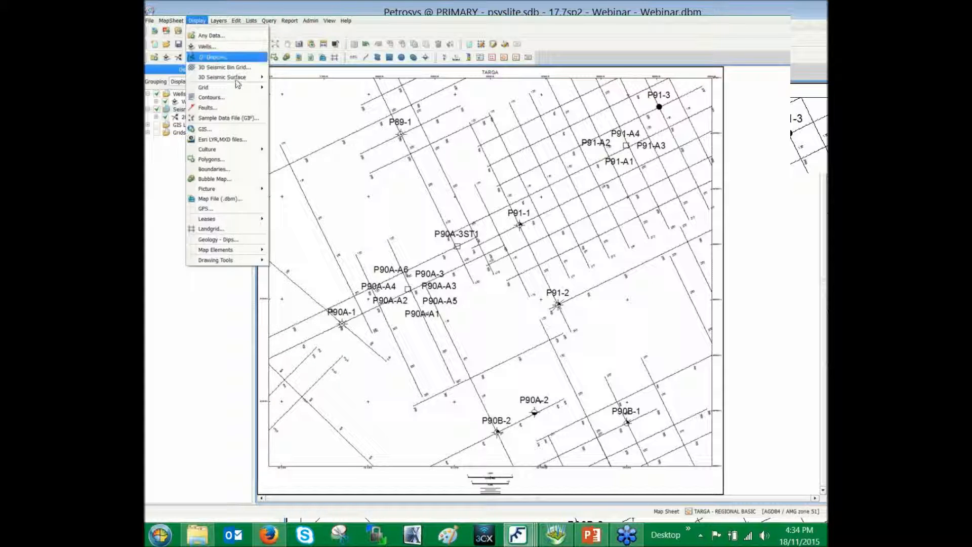
mouse_move(238, 88)
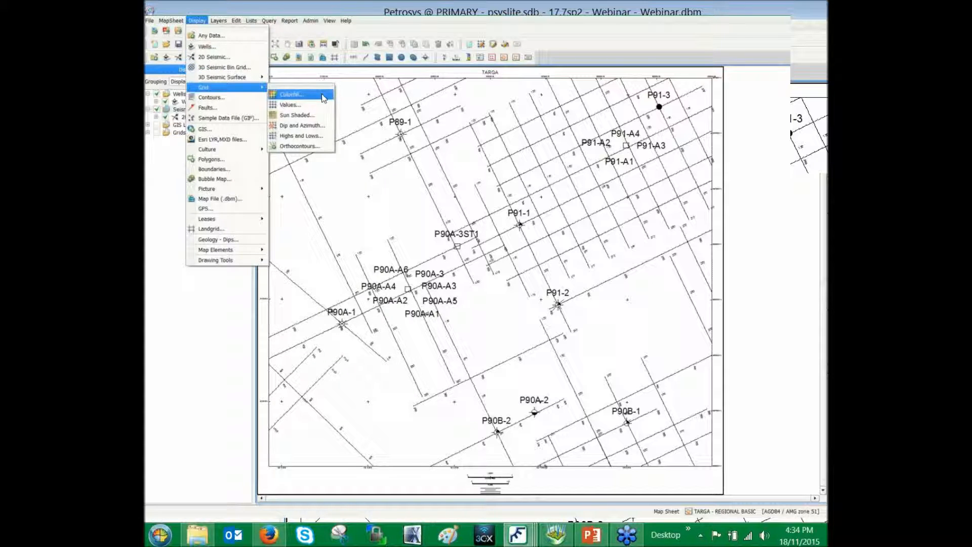
click(319, 97)
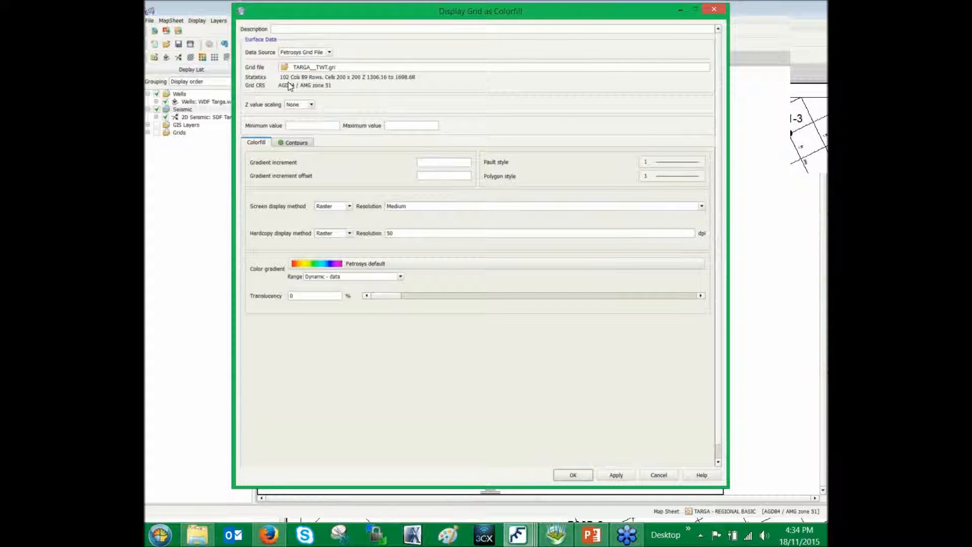
click(306, 146)
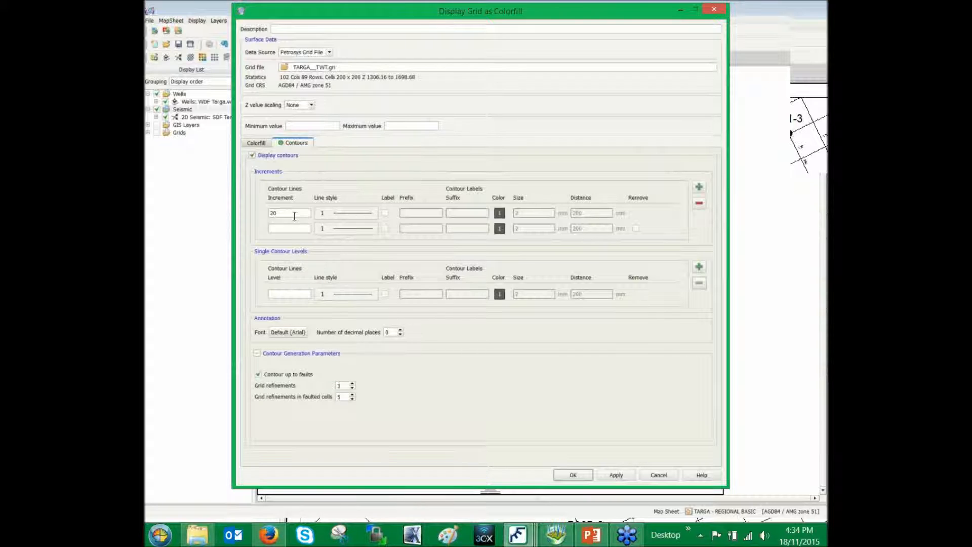
click(573, 474)
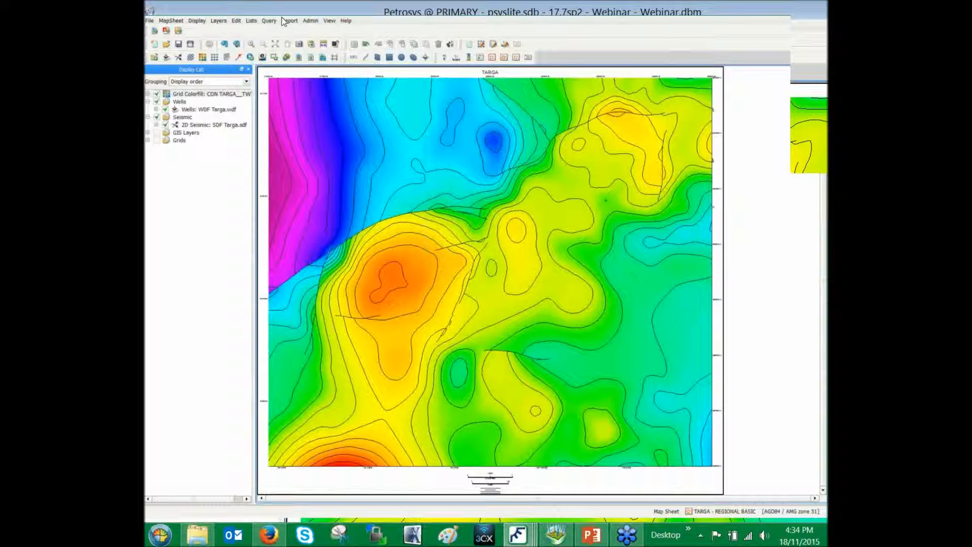
Start a GIS display of the Excel file Strike and Dip_Targa.xlsx and disable the Z value in its file format definition
click(197, 20)
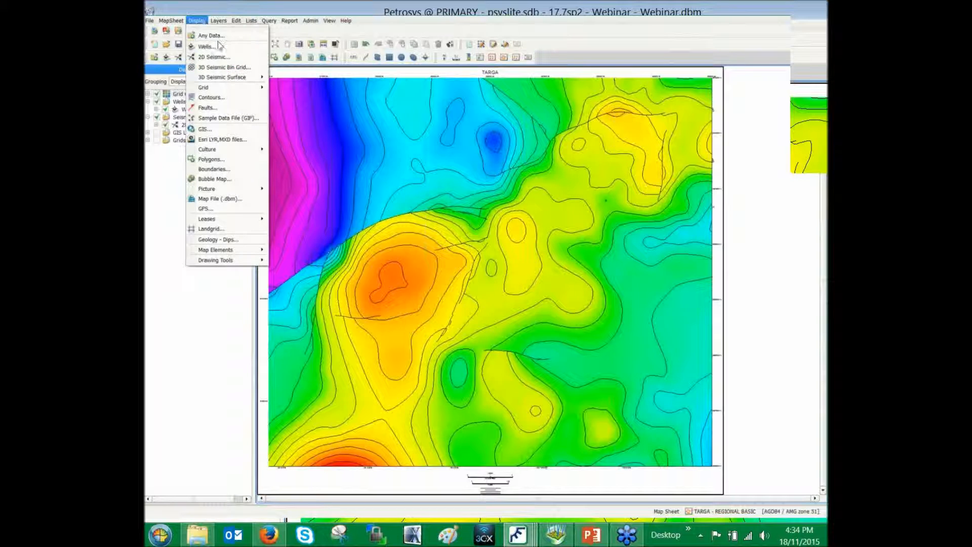
click(255, 132)
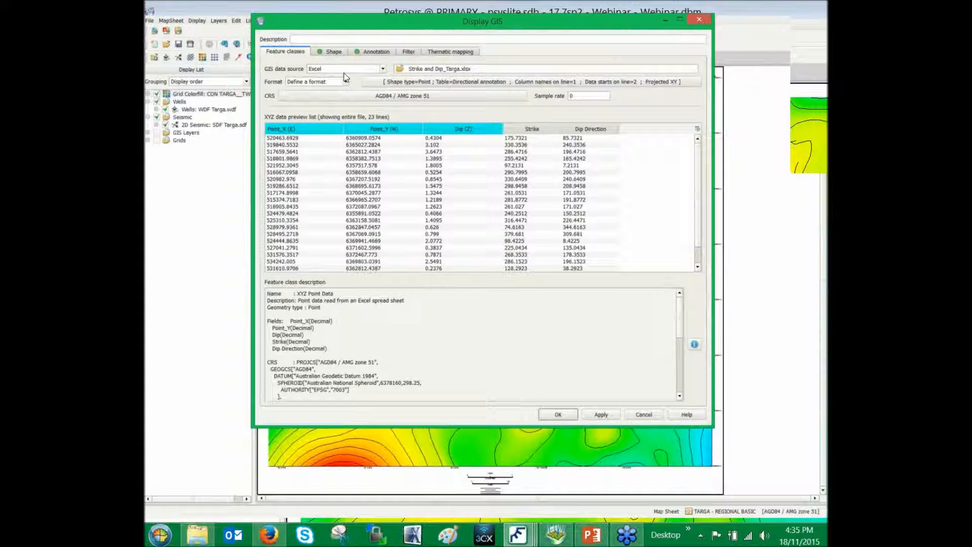
click(518, 83)
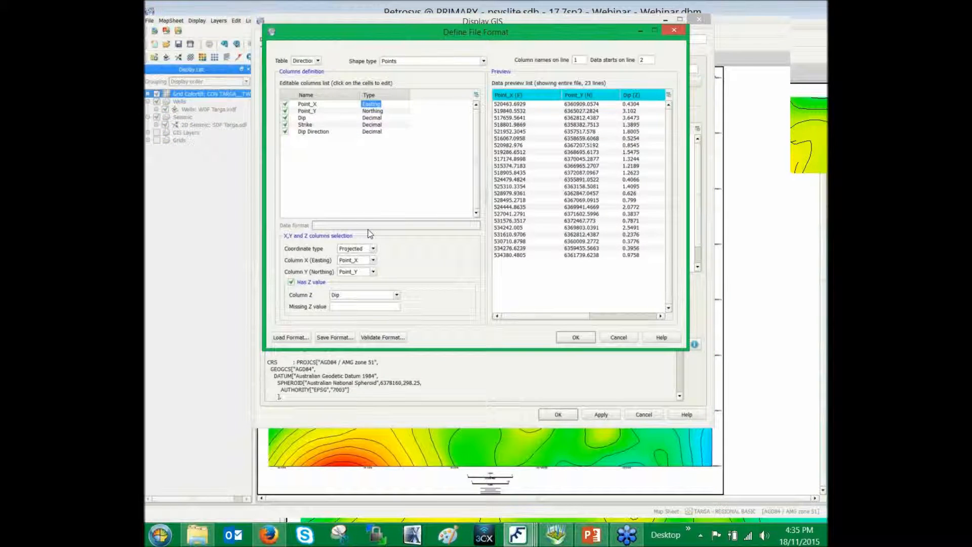
click(291, 282)
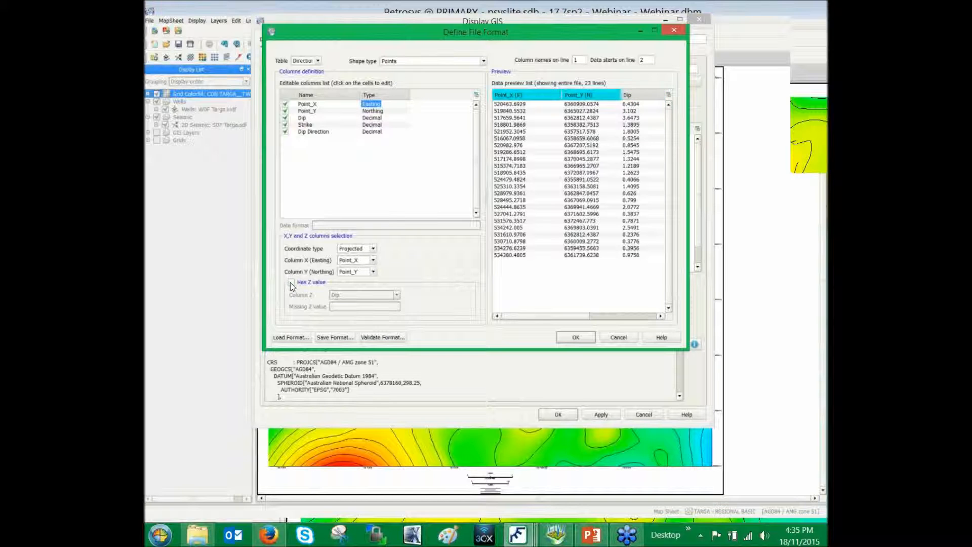
click(576, 338)
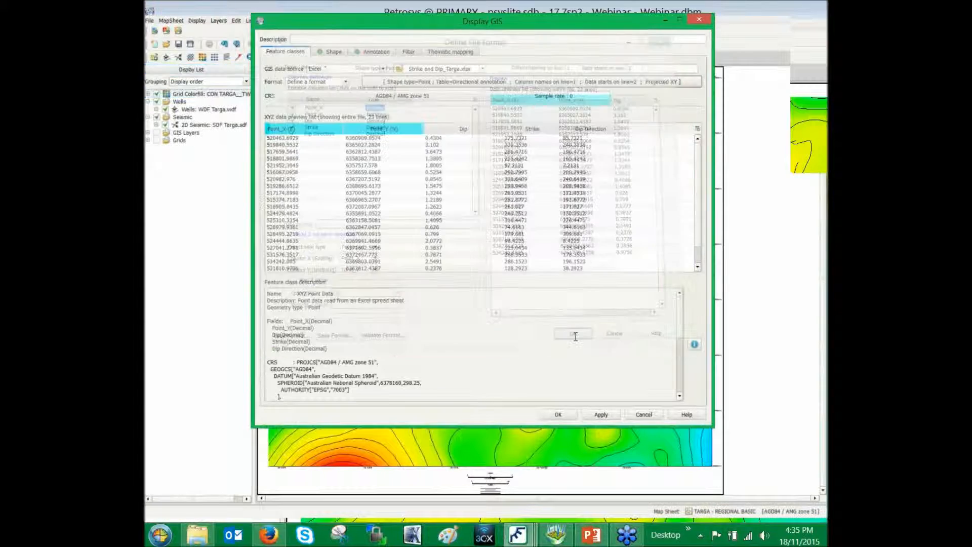
Set the GIS point style to right-pointing arrow symbol 27 with line width 3 and size 20 mm
click(345, 52)
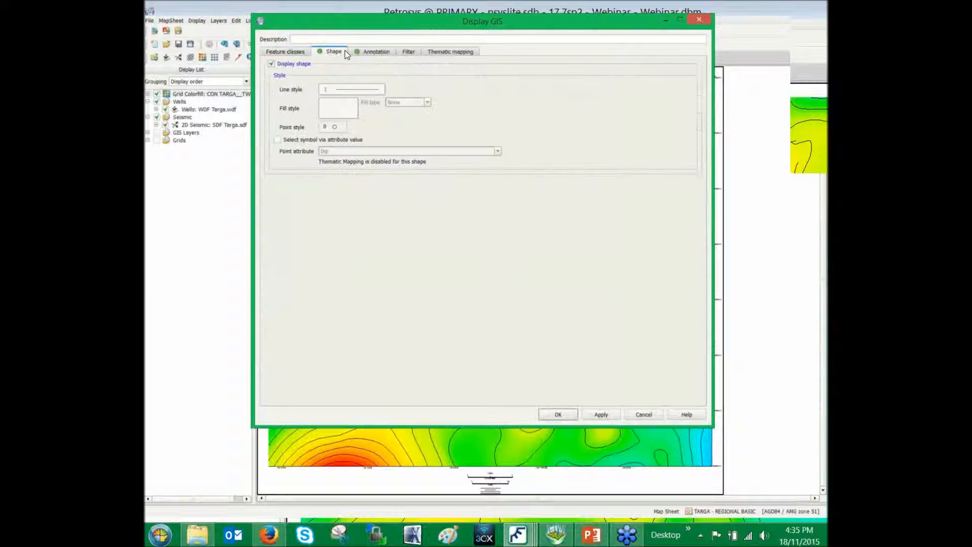
click(343, 130)
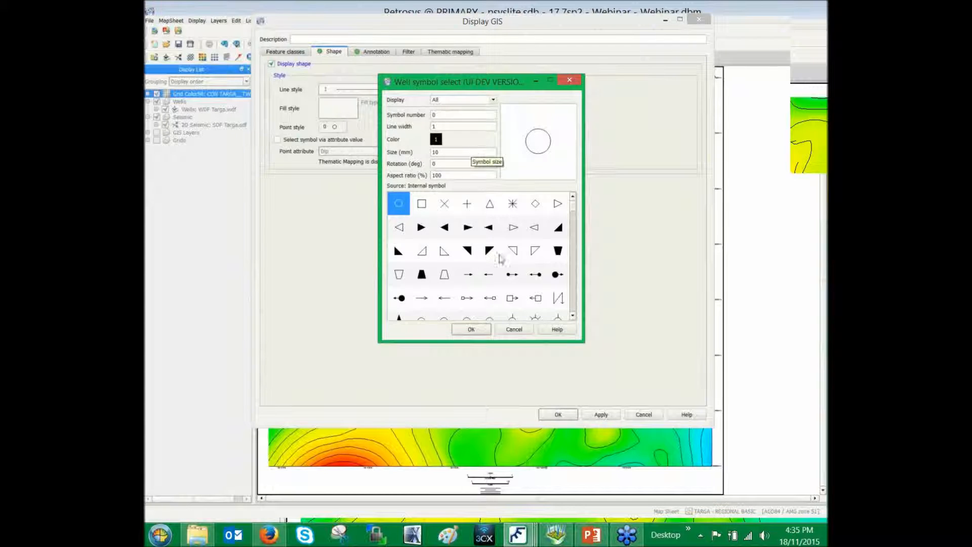
click(472, 276)
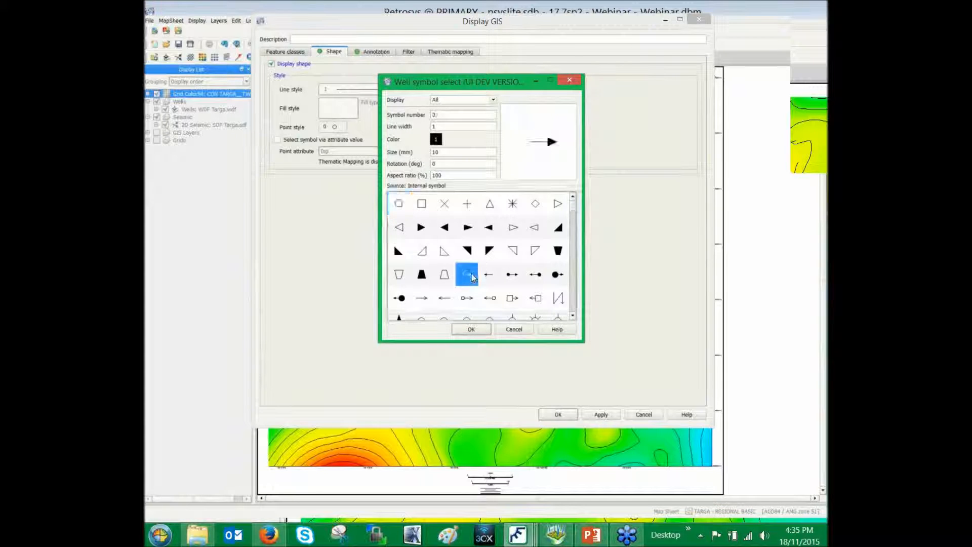
double_click(451, 127)
text(3)
double_click(433, 152)
text(20)
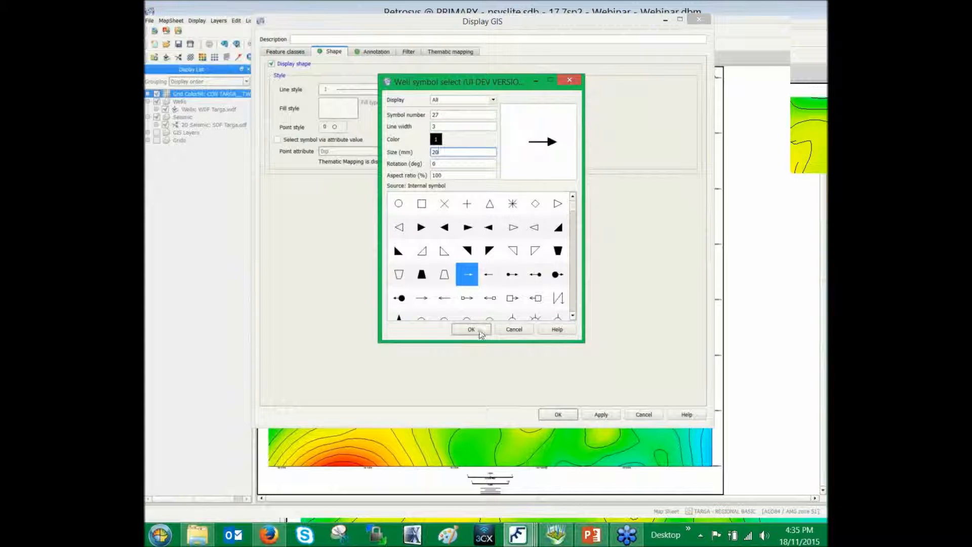
click(472, 329)
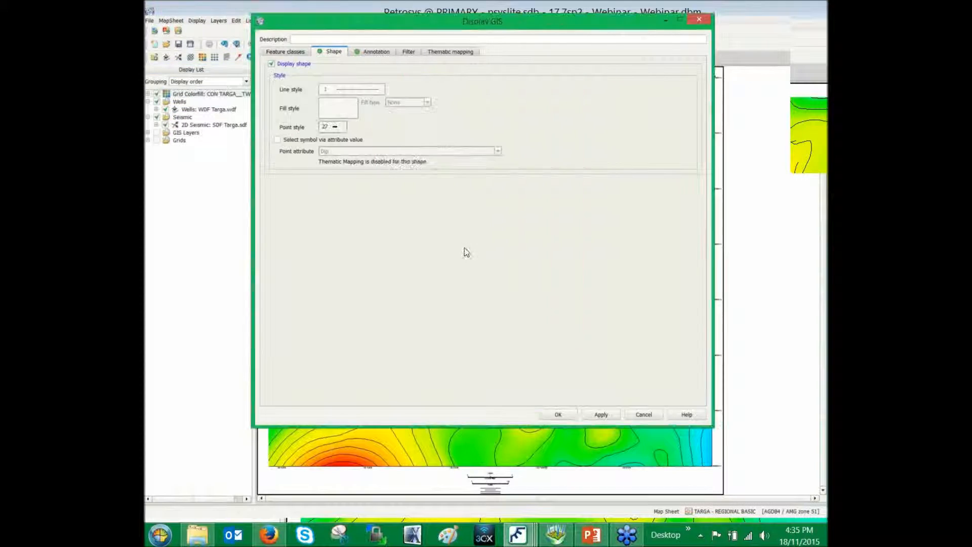
Annotate the points with the Dip attribute, using position Right, text size 20 mm and offset 5 mm
click(381, 53)
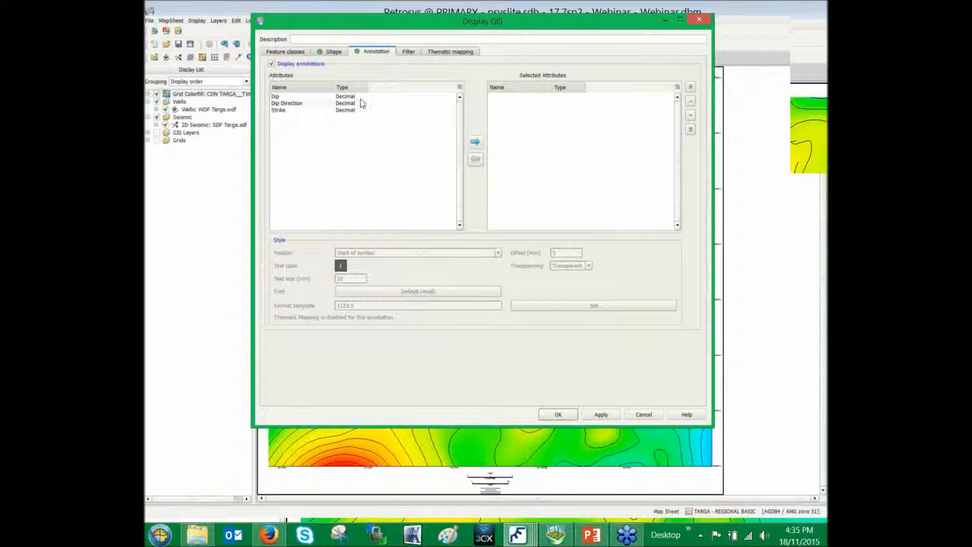
click(323, 98)
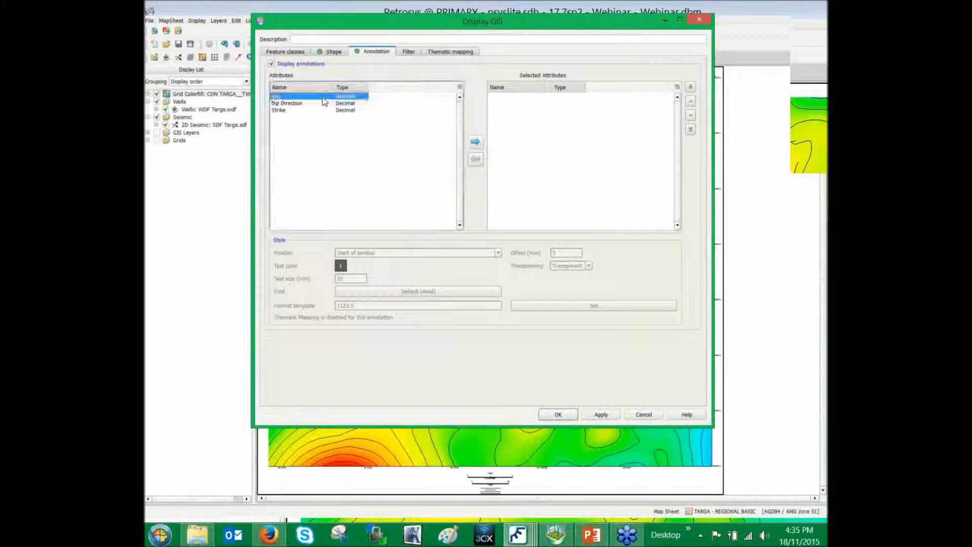
click(477, 144)
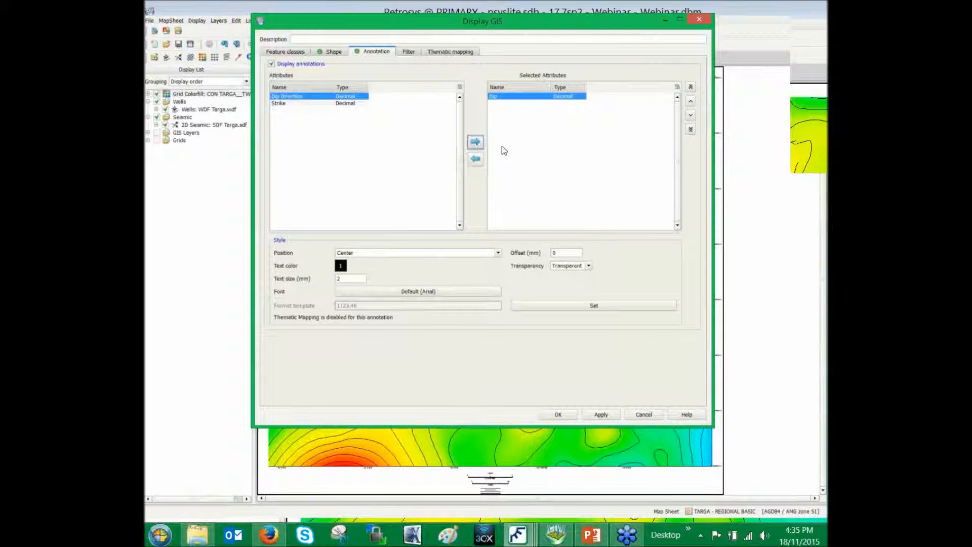
click(461, 253)
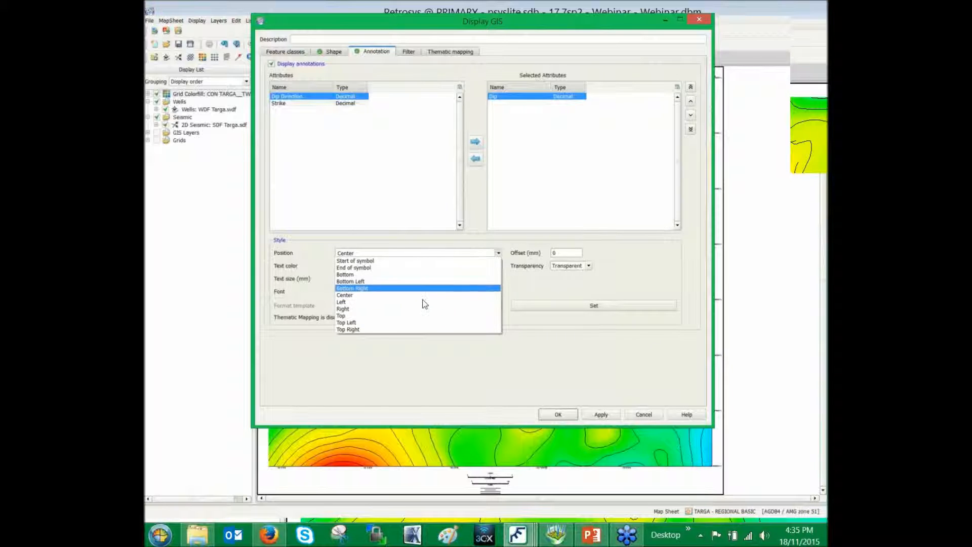
click(418, 309)
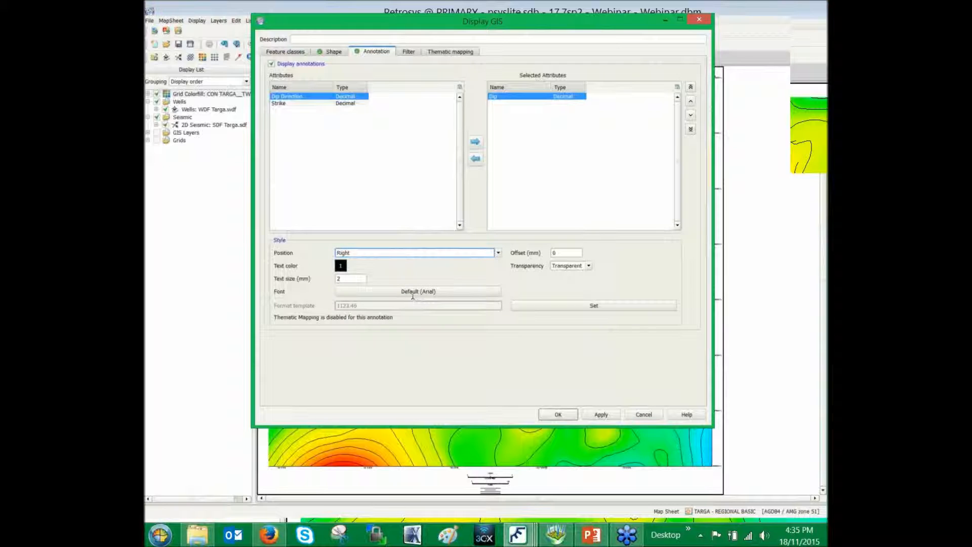
click(353, 279)
text(0)
key(Tab)
text(5)
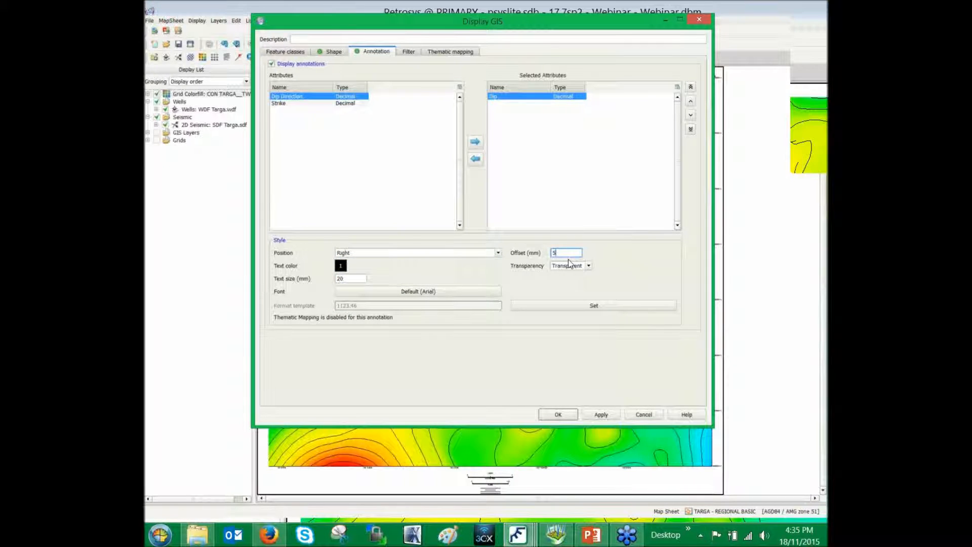
Format the Dip annotation numbers to 1 decimal place
click(621, 306)
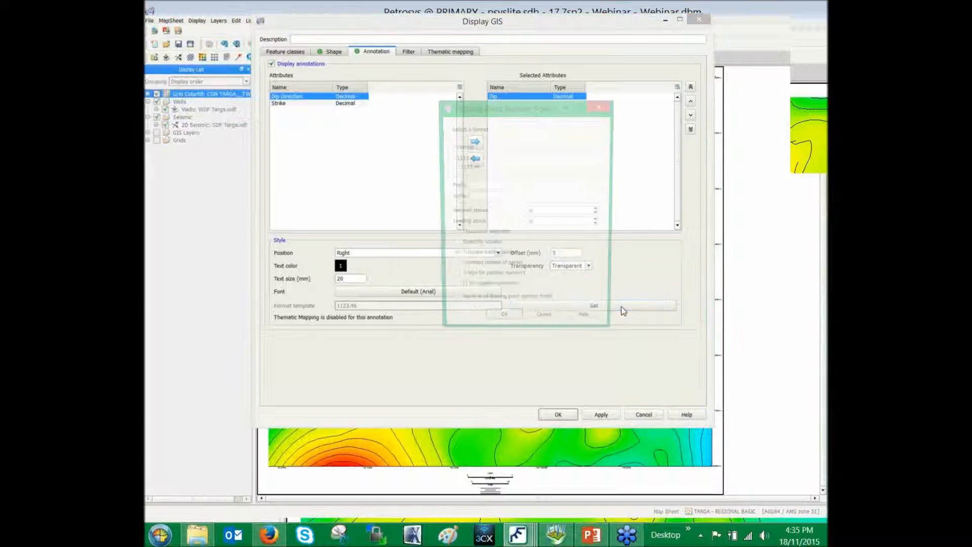
double_click(535, 213)
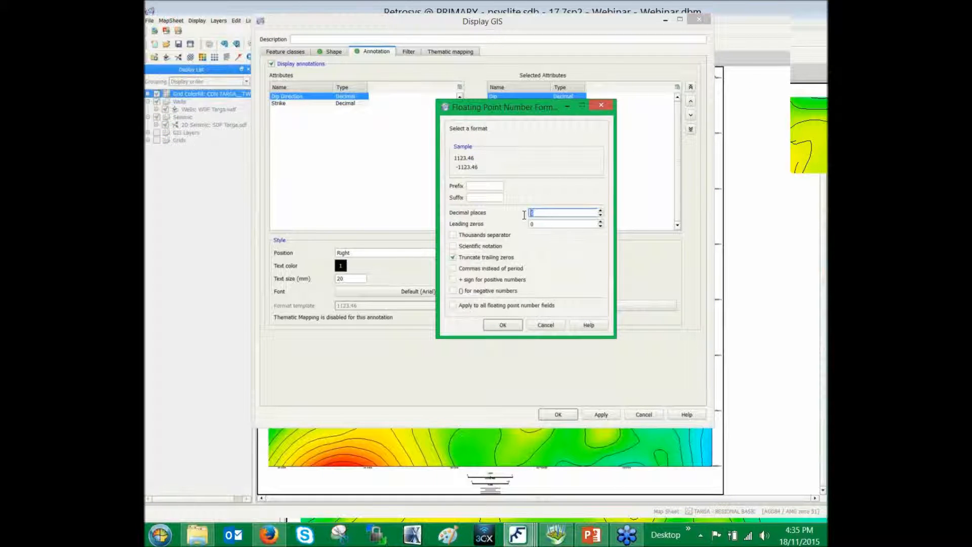
text(1)
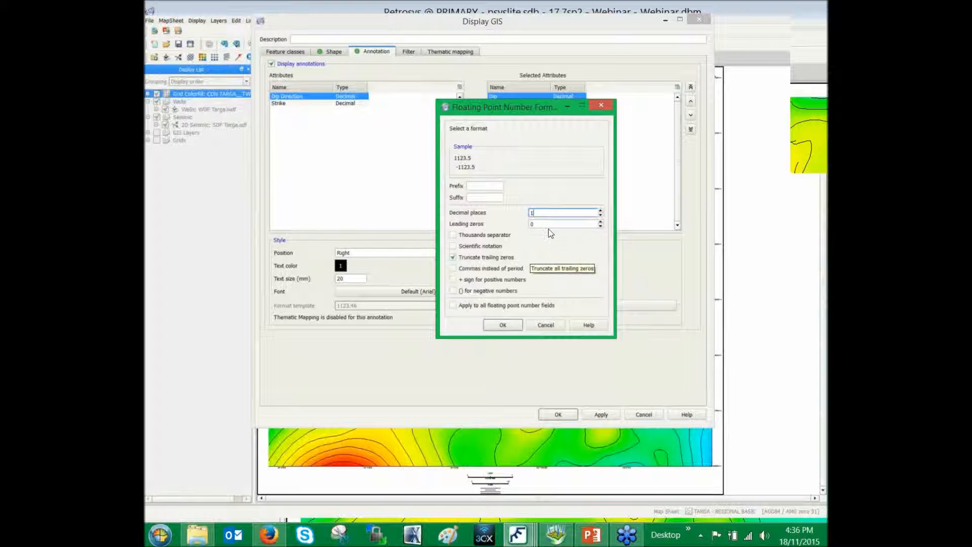
click(508, 326)
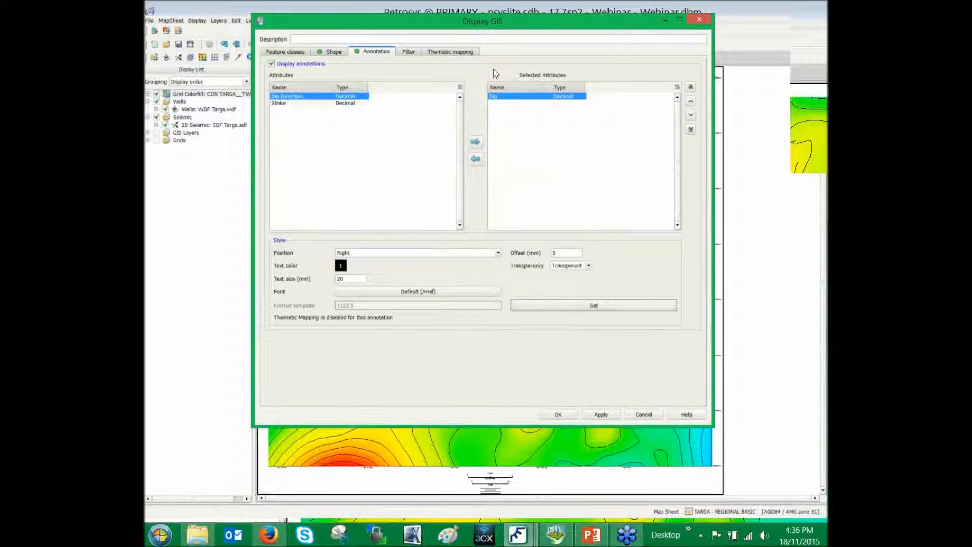
Enable Symbol Style thematic mapping oriented clockwise by Dip Direction in degrees, preview the symbol, and display the layer on the map
click(472, 52)
click(273, 65)
click(345, 77)
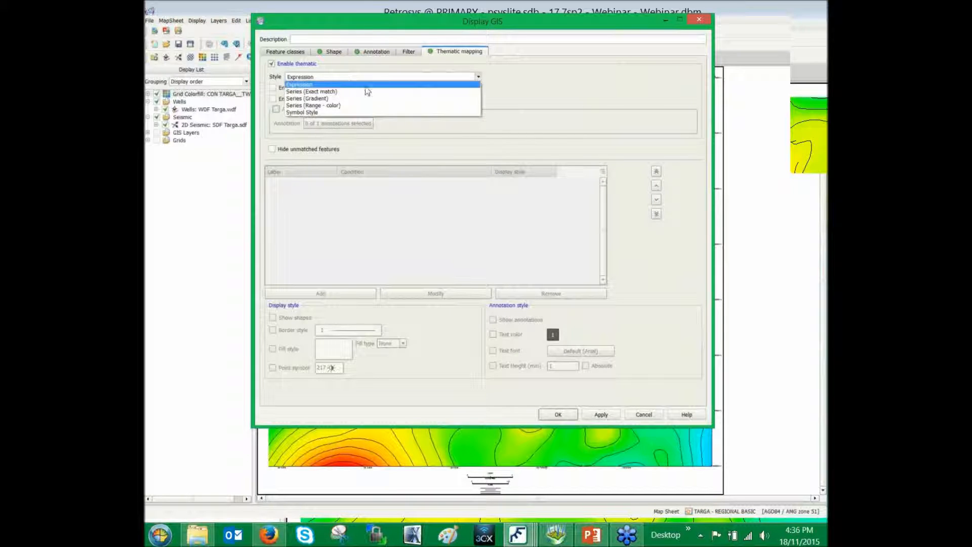
click(381, 113)
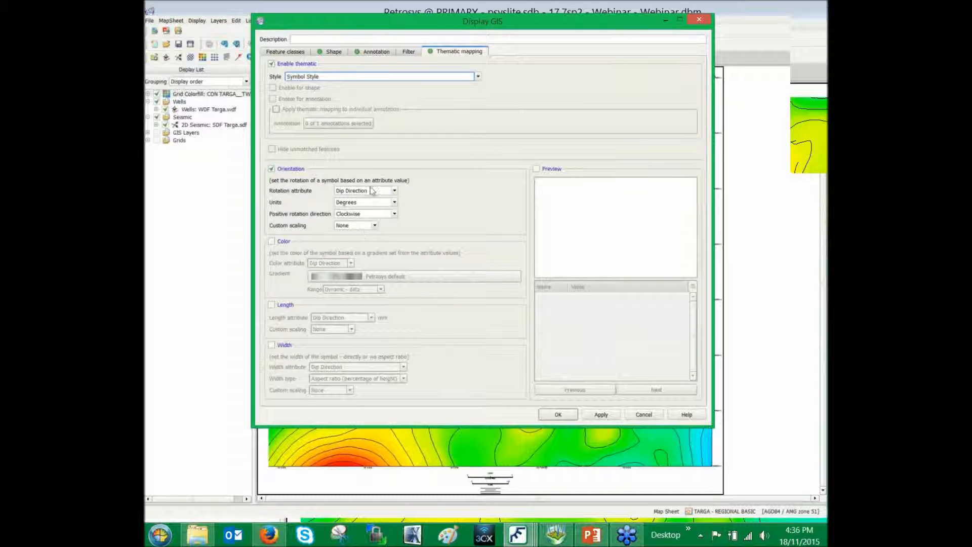
click(536, 168)
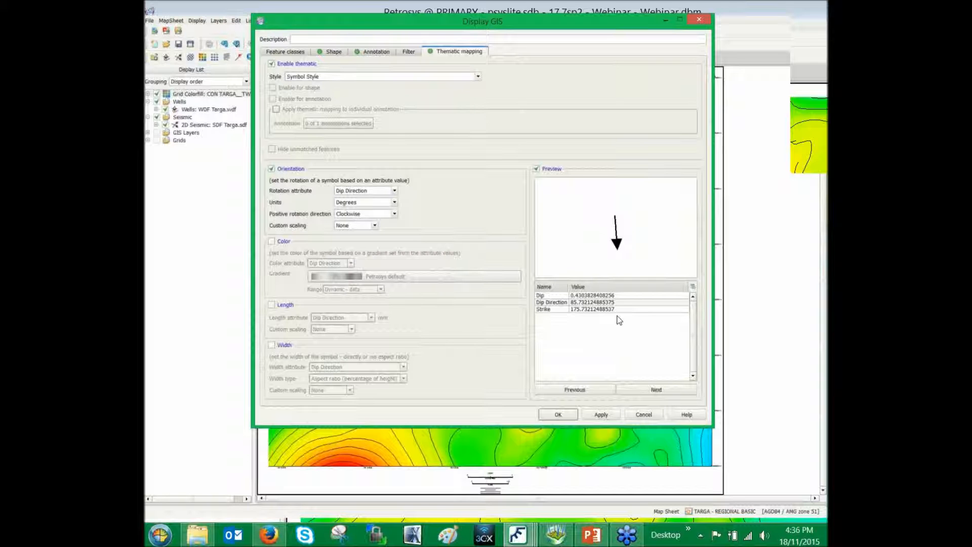
click(567, 414)
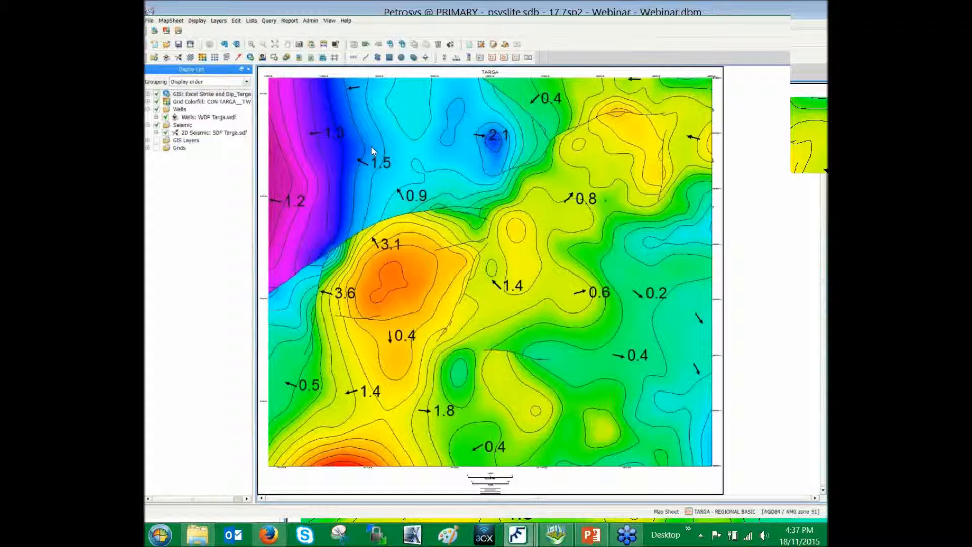
Open the Spatial Editor for the TARGA map
click(238, 21)
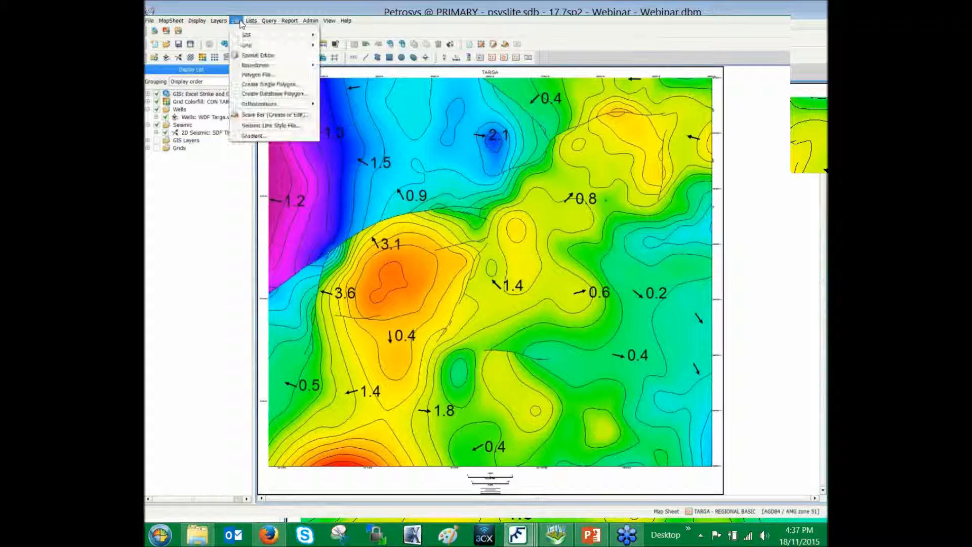
click(291, 56)
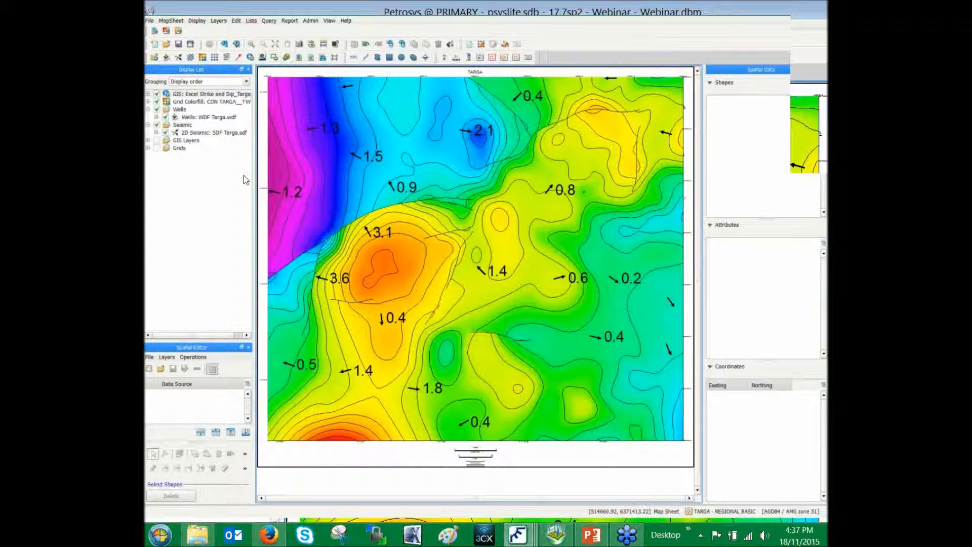
click(150, 370)
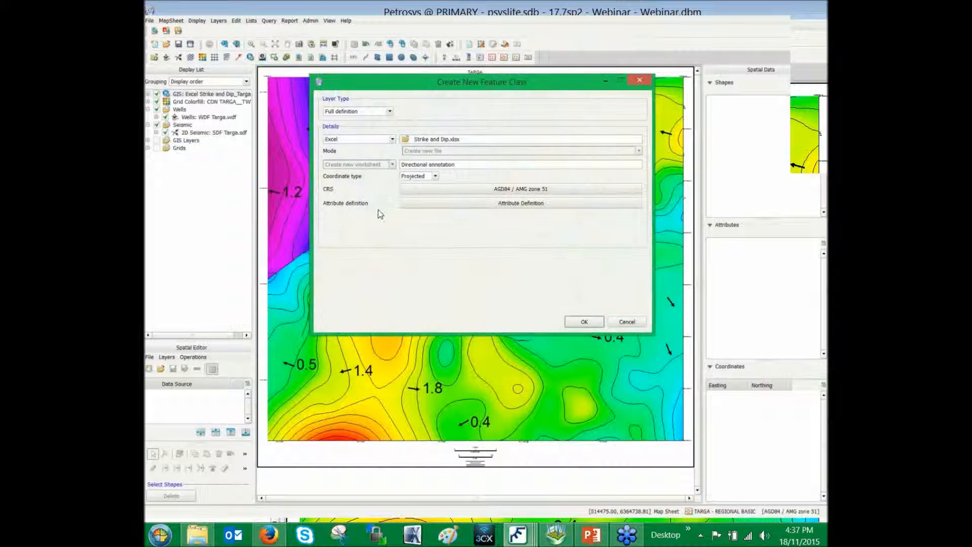
click(393, 139)
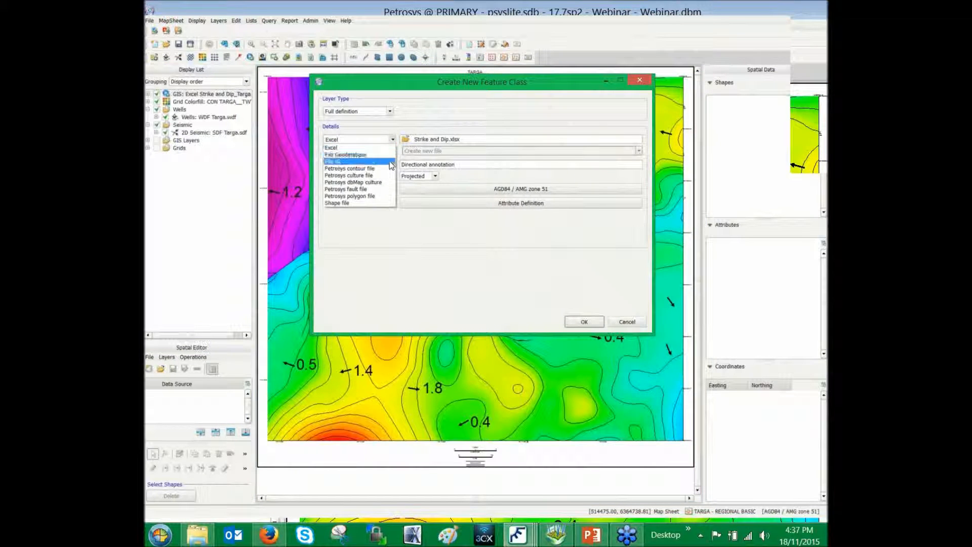
click(391, 162)
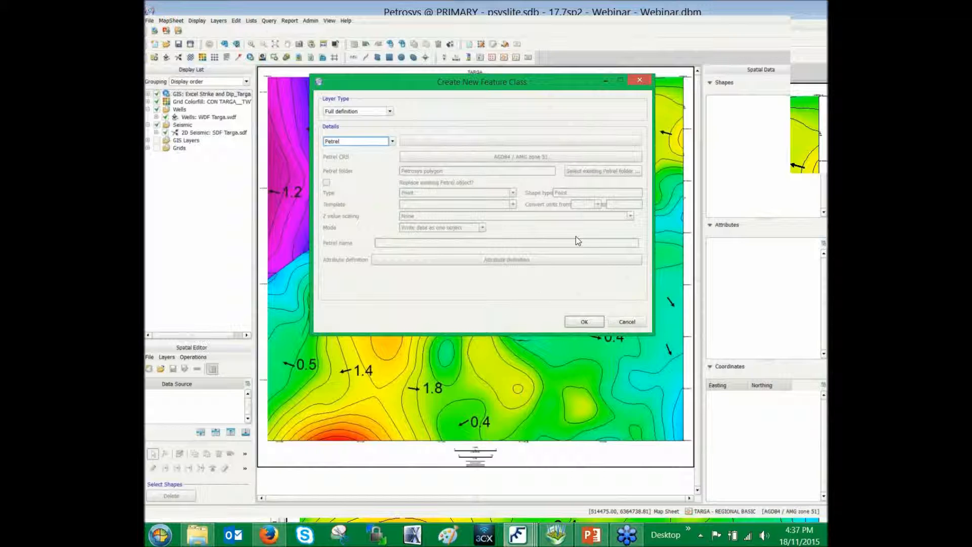
click(626, 322)
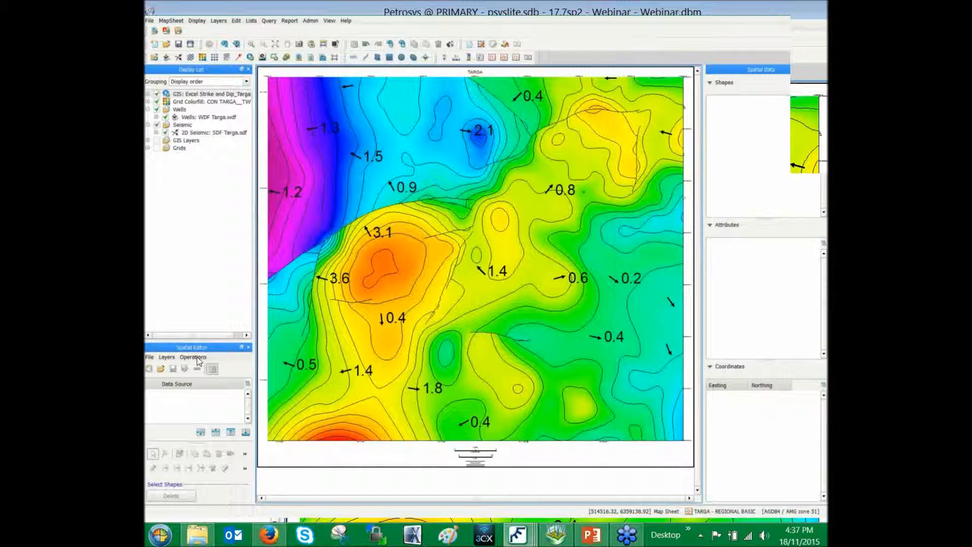
Open the Targa_Wells_Excel.xlsx wells as an Excel point feature class in the Spatial Editor
click(162, 367)
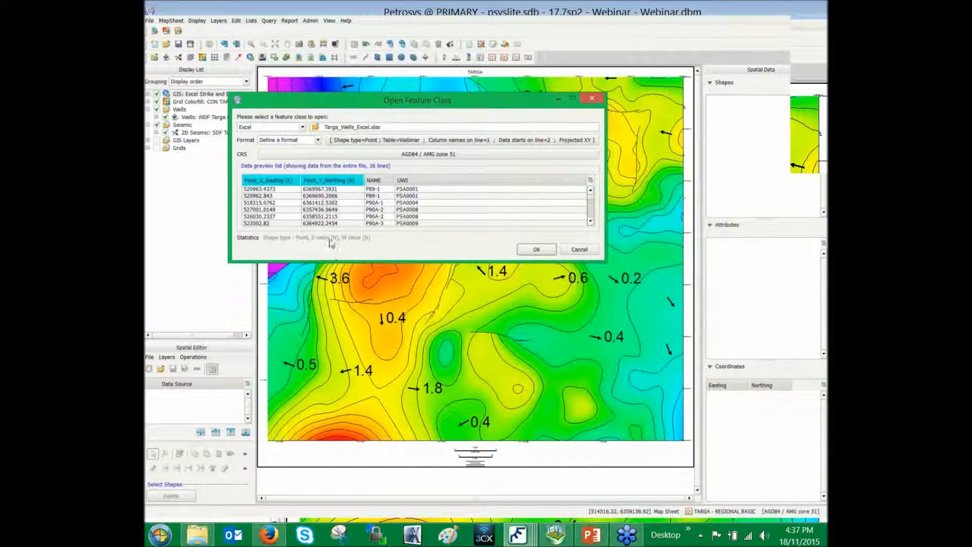
drag(364, 262, 381, 341)
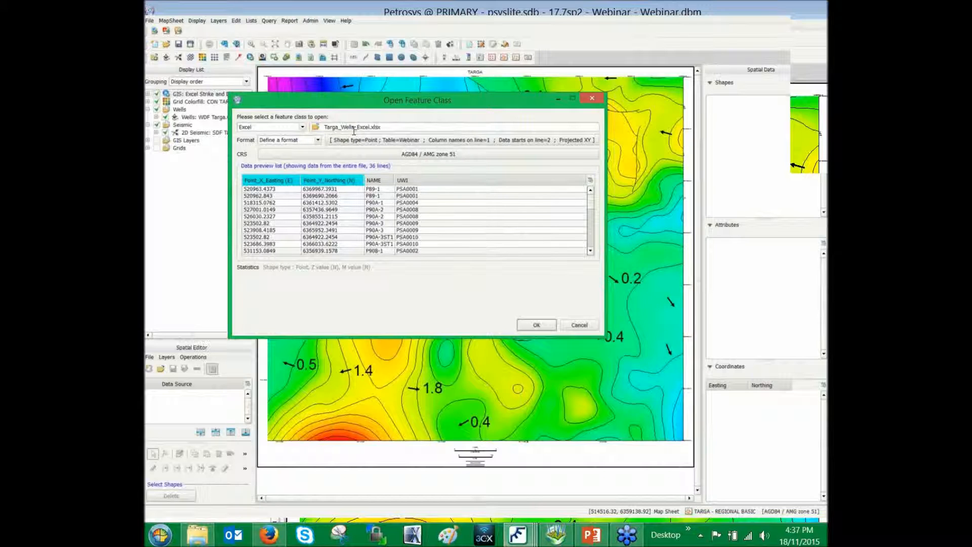
click(537, 325)
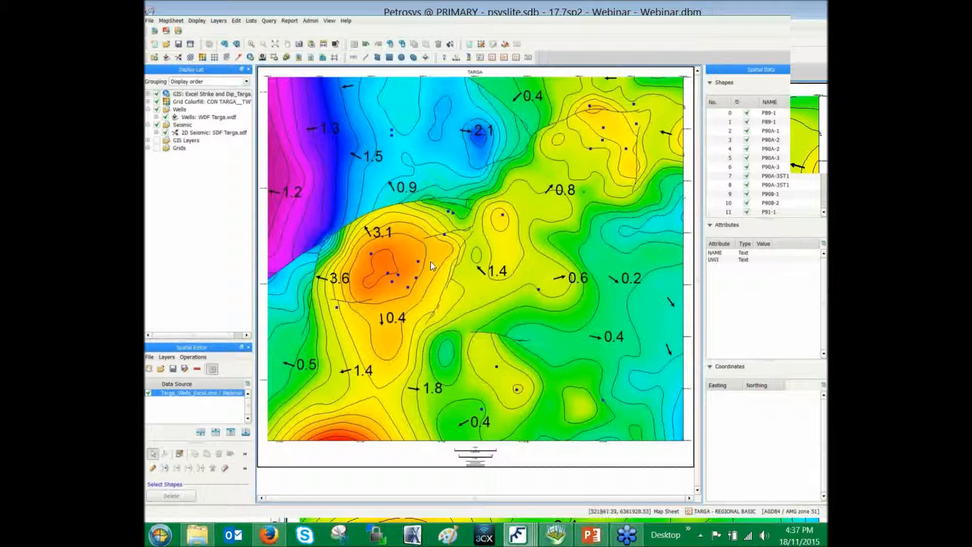
Buffer the well points at distance 1000 into a new polygon shape file, Wells_buffered.shp, without uniting overlapping shapes
click(198, 356)
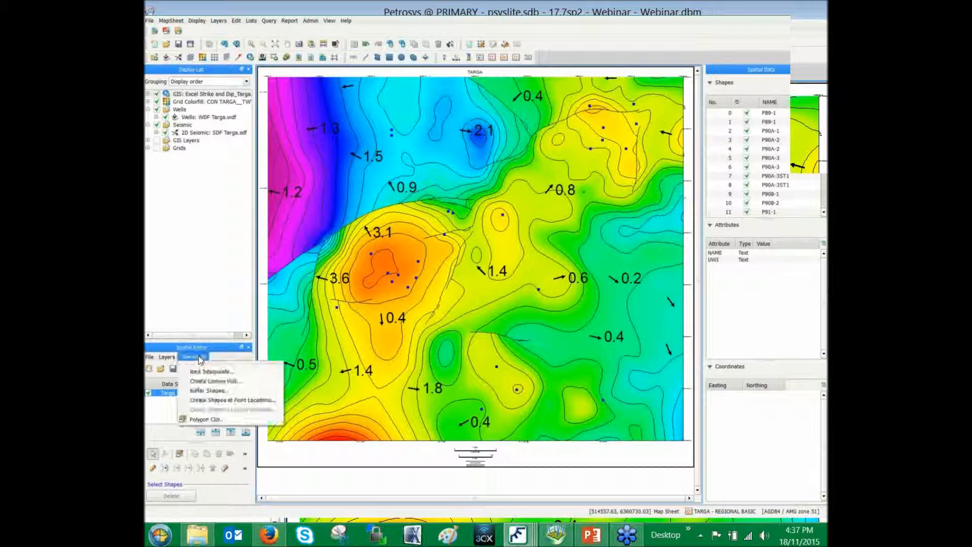
click(244, 391)
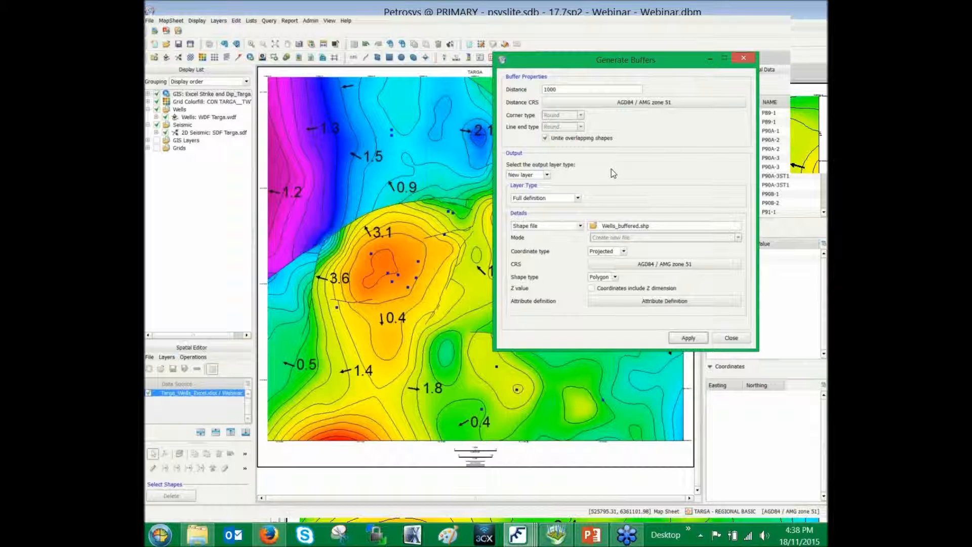
click(545, 137)
click(702, 341)
click(471, 293)
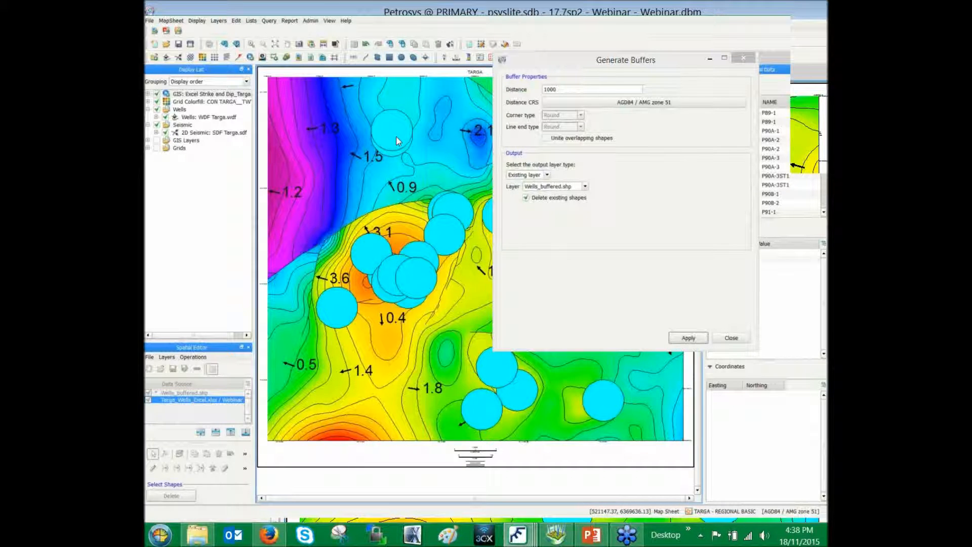
Regenerate the well buffers in Wells_buffered.shp with overlapping shapes united and the existing shapes deleted
click(546, 139)
click(701, 339)
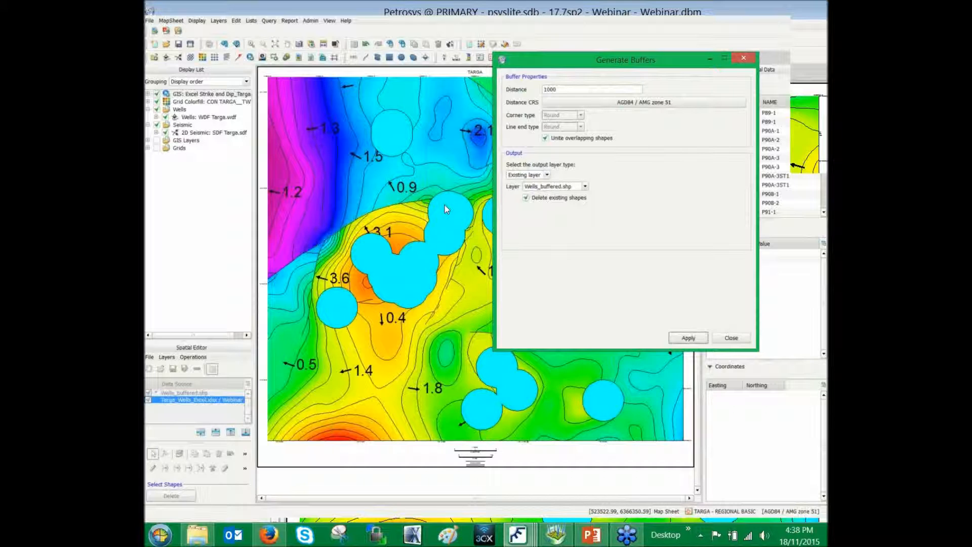
click(730, 338)
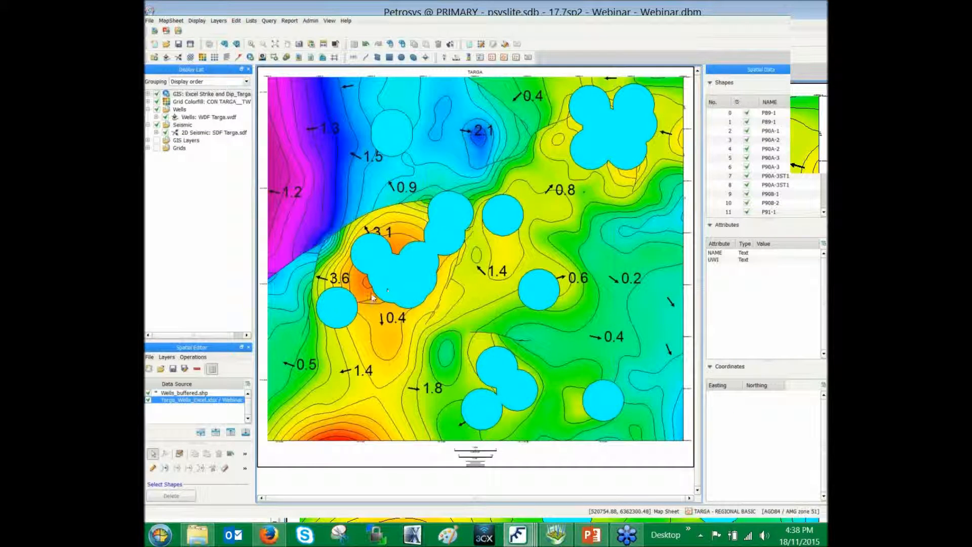
In the Wells_buffered.shp layer, select the single circular buffer near the map's upper centre and toggle its visibility off and on
click(204, 393)
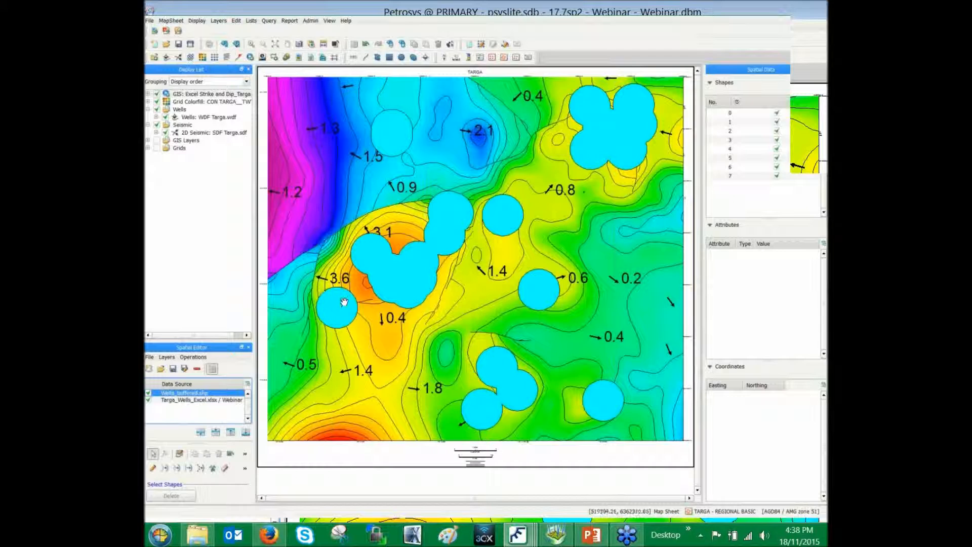
click(499, 197)
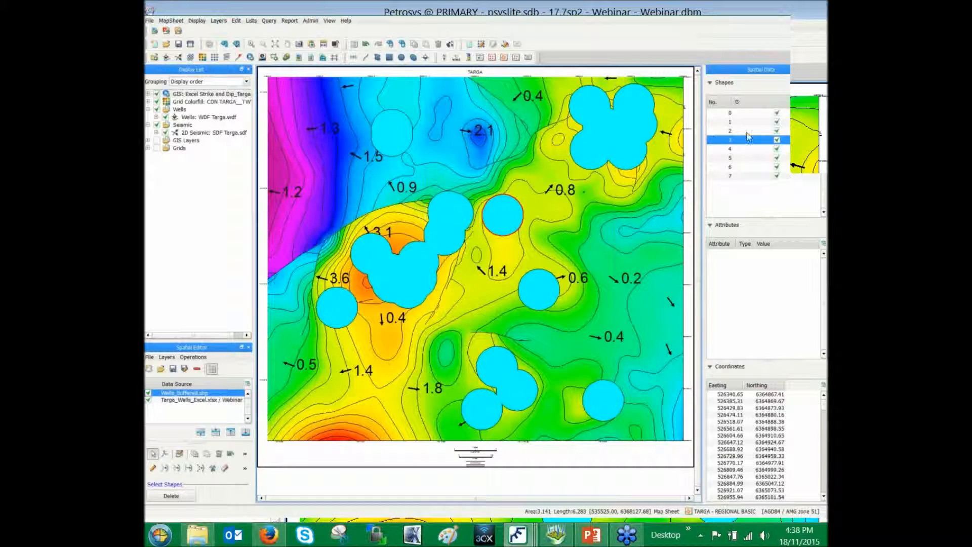
click(778, 140)
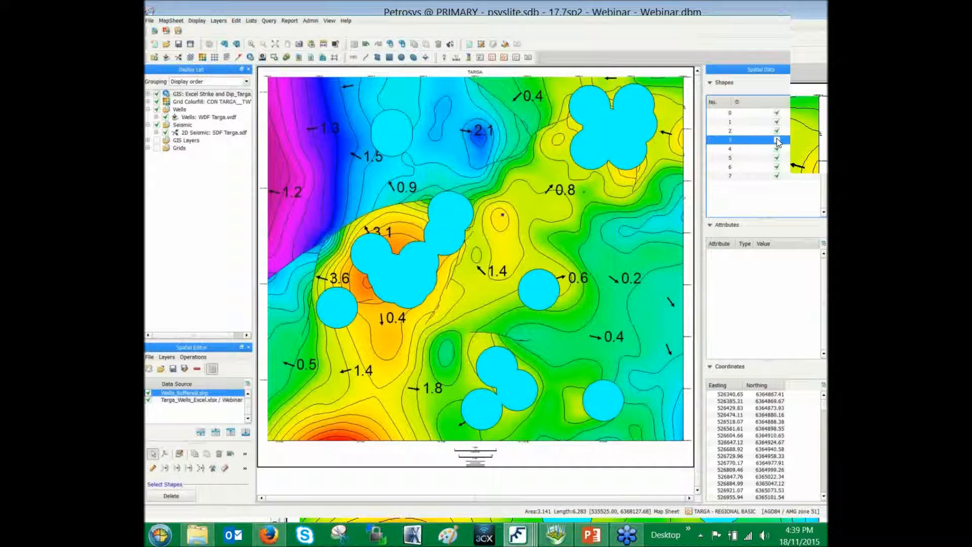
click(777, 140)
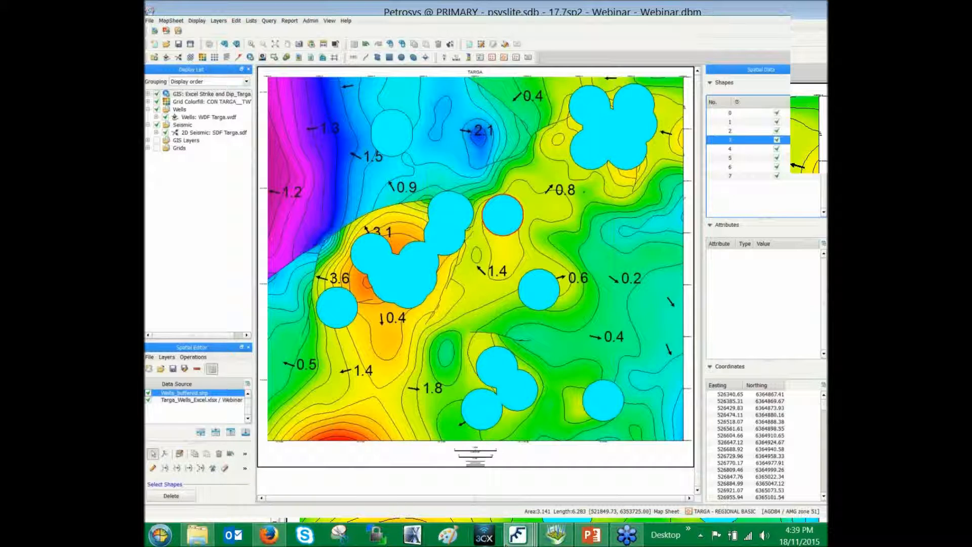
Switch to the Surface Modeling window and clear the task selection in the WorkflowManagement.tsk task list
click(557, 519)
mouse_move(685, 451)
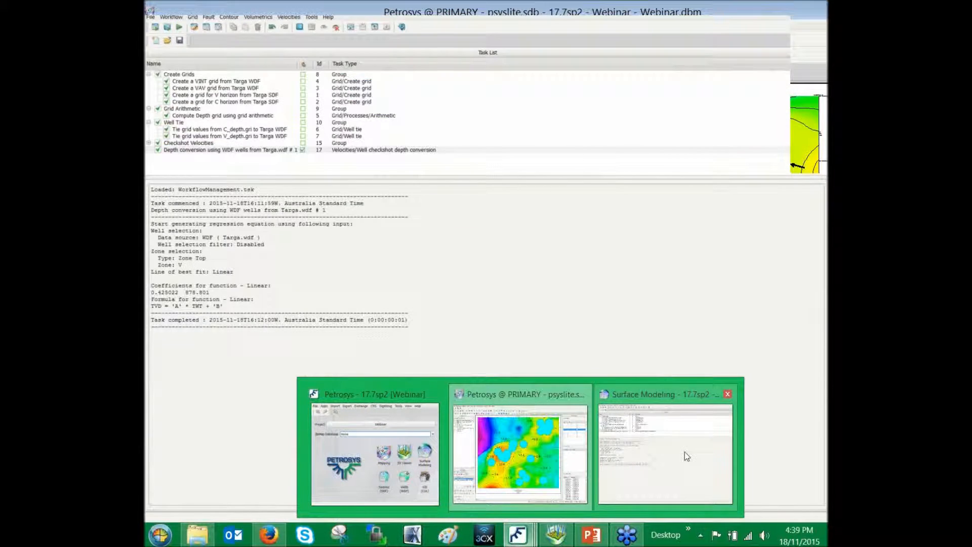
click(681, 451)
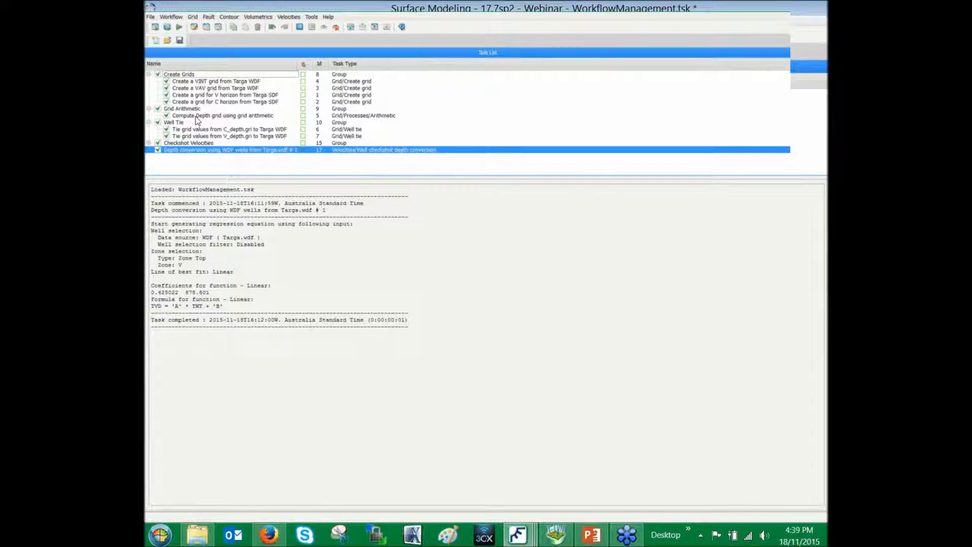
click(251, 163)
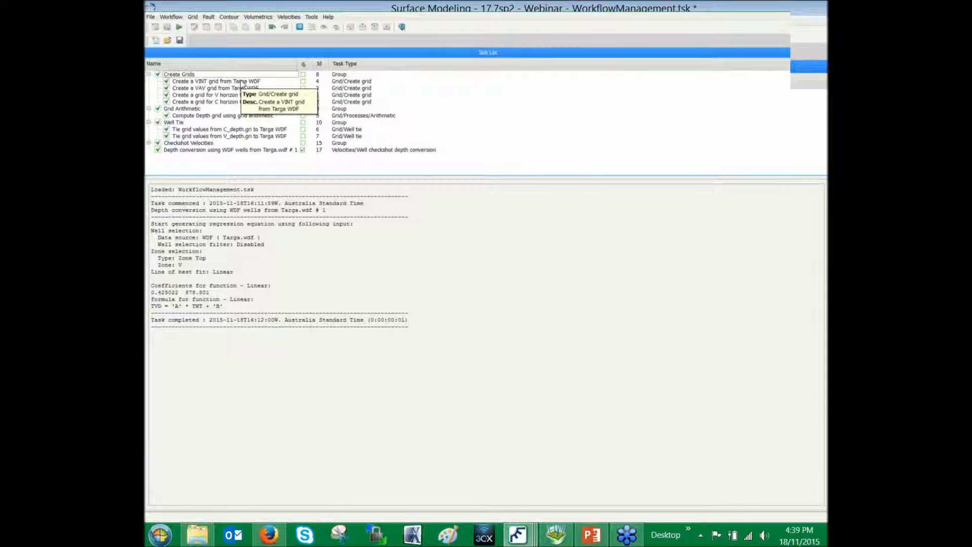
Try grid clipping with a Shape file as the clipping polygon source in a new grid task, and cancel the task
click(194, 19)
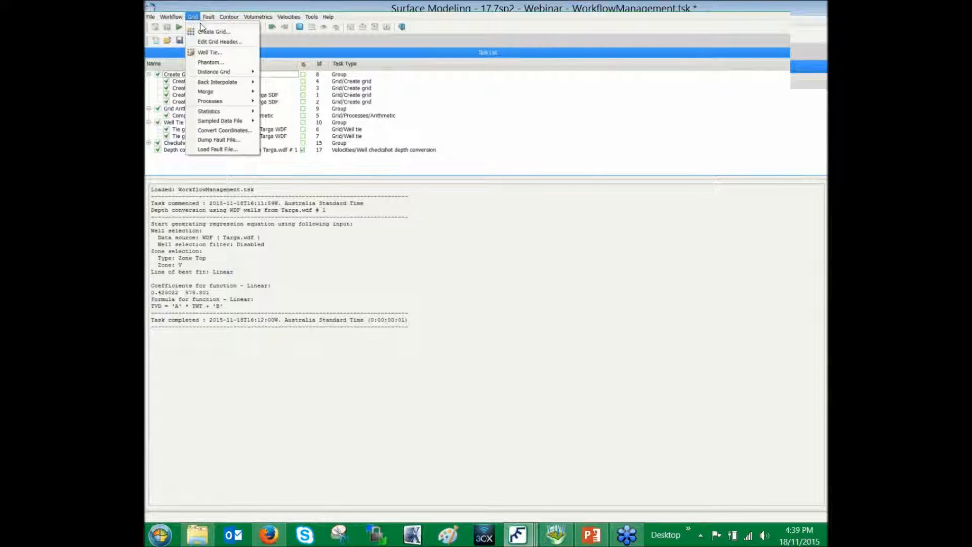
click(230, 35)
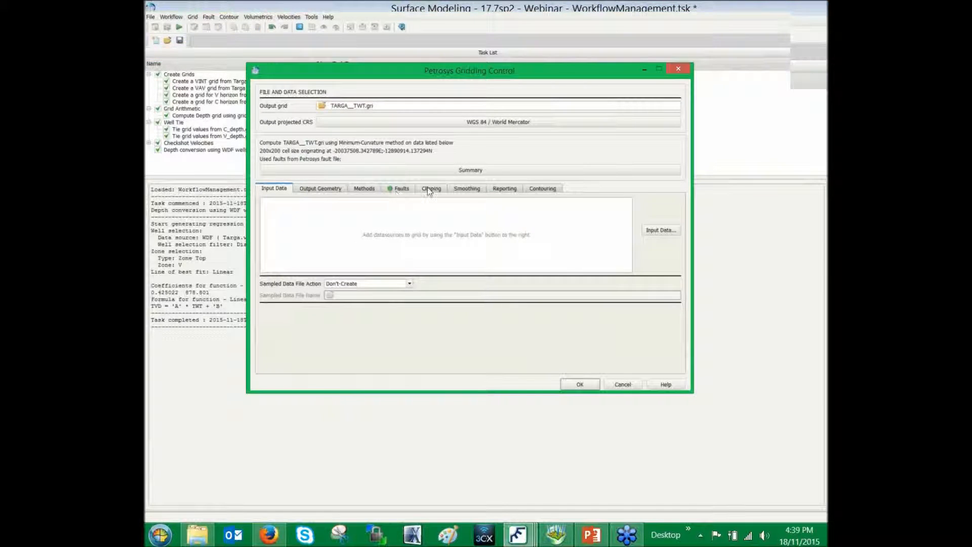
click(438, 189)
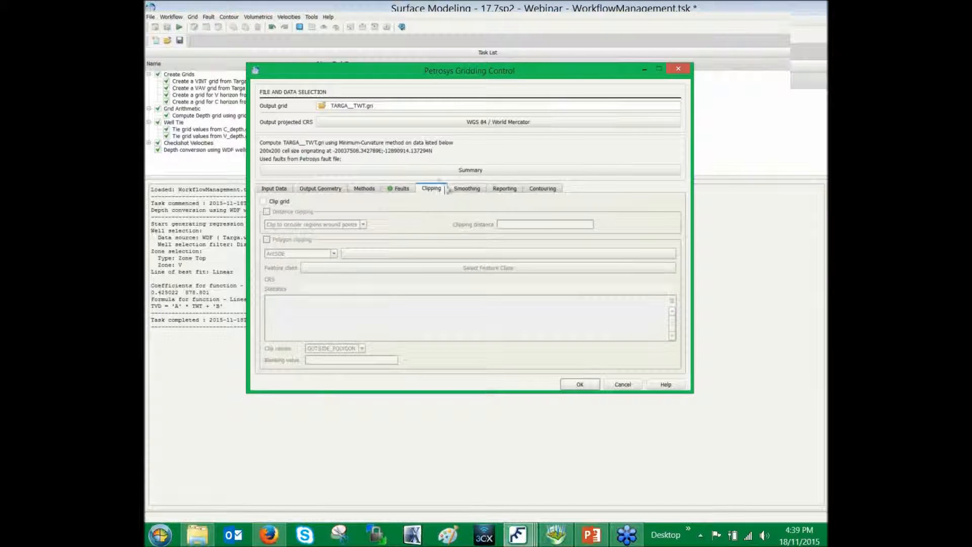
click(263, 201)
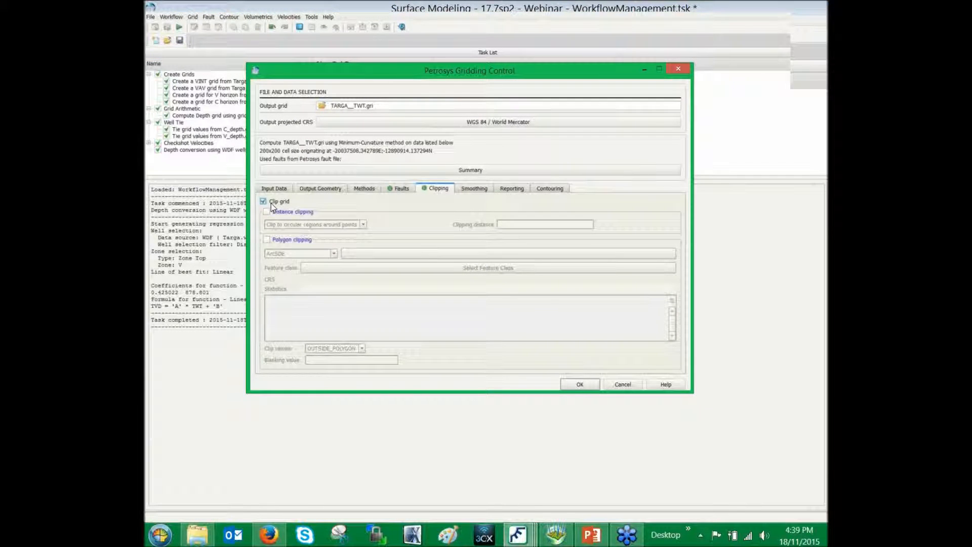
click(266, 240)
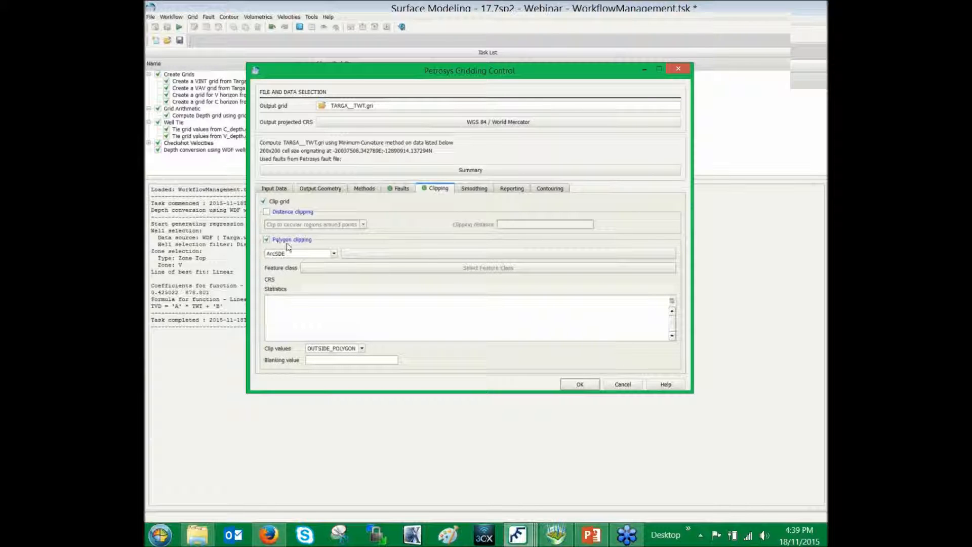
click(334, 254)
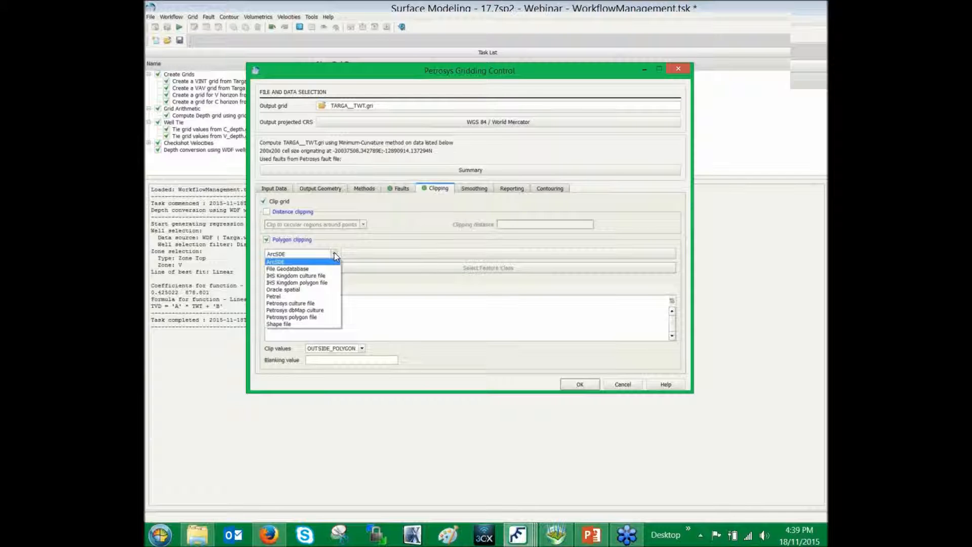
click(316, 325)
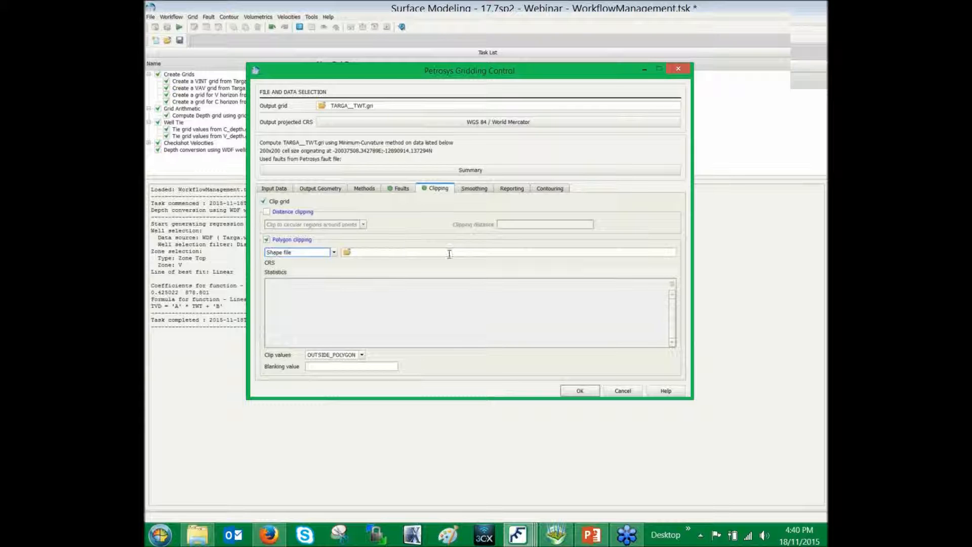
click(621, 391)
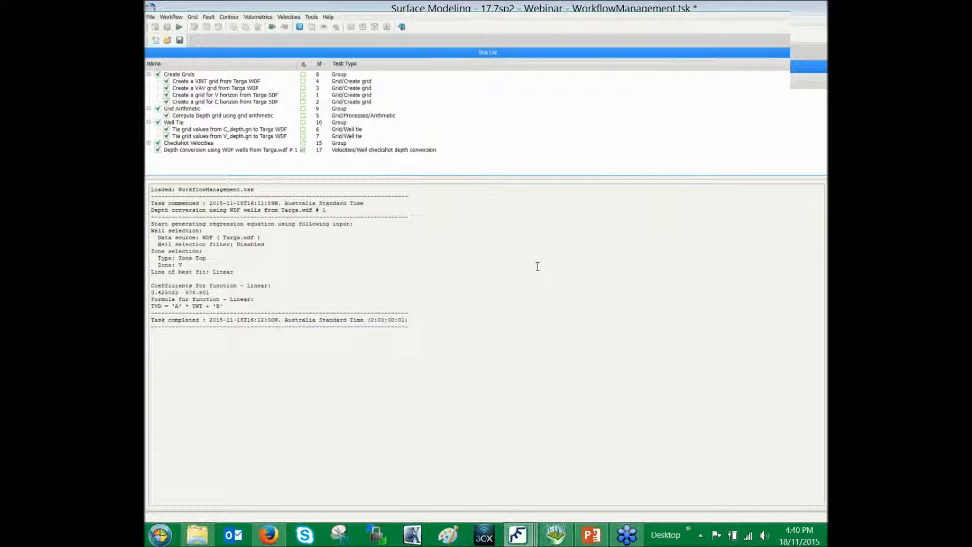
Open a Well Checkshot Depth Conversion and review the available well data source types, keeping the WDF source Targa.wdf
click(297, 17)
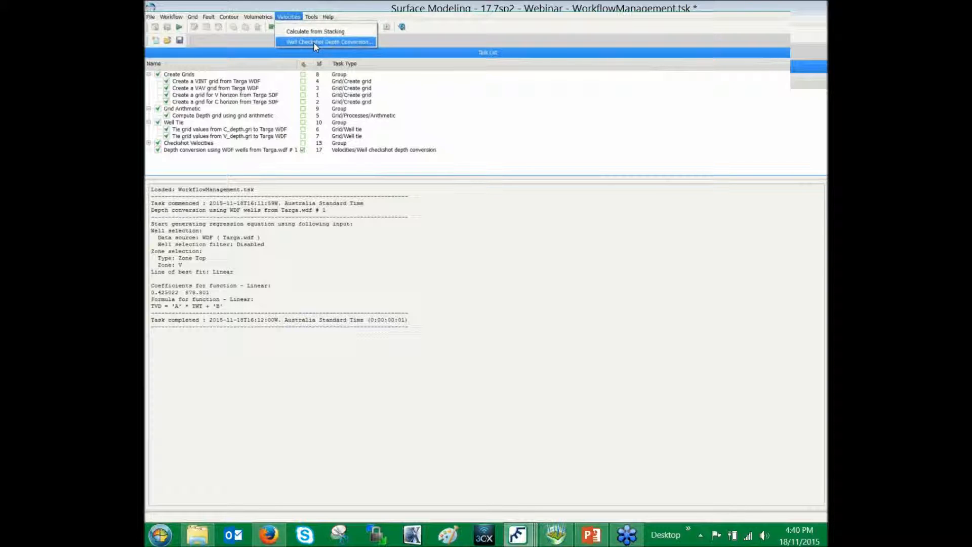
click(340, 42)
drag(436, 287, 436, 347)
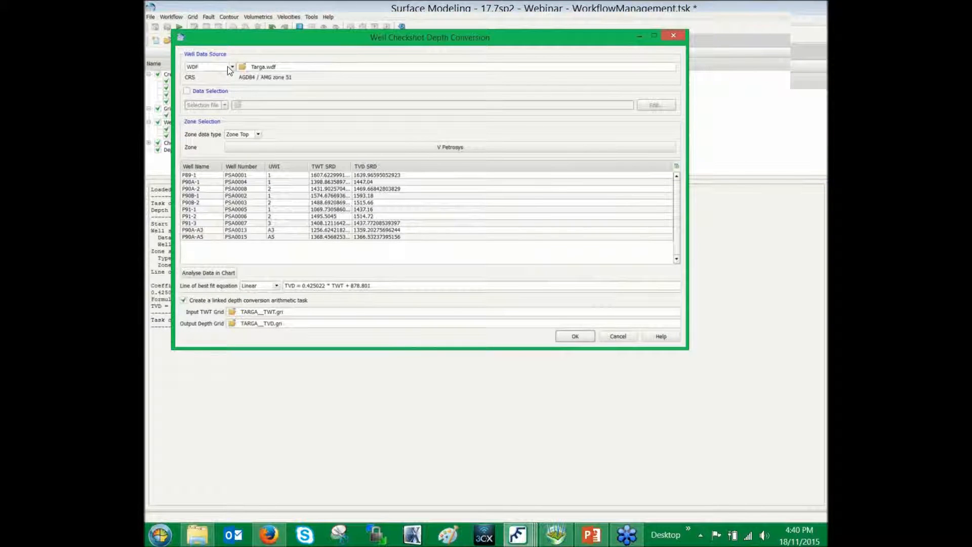
click(232, 66)
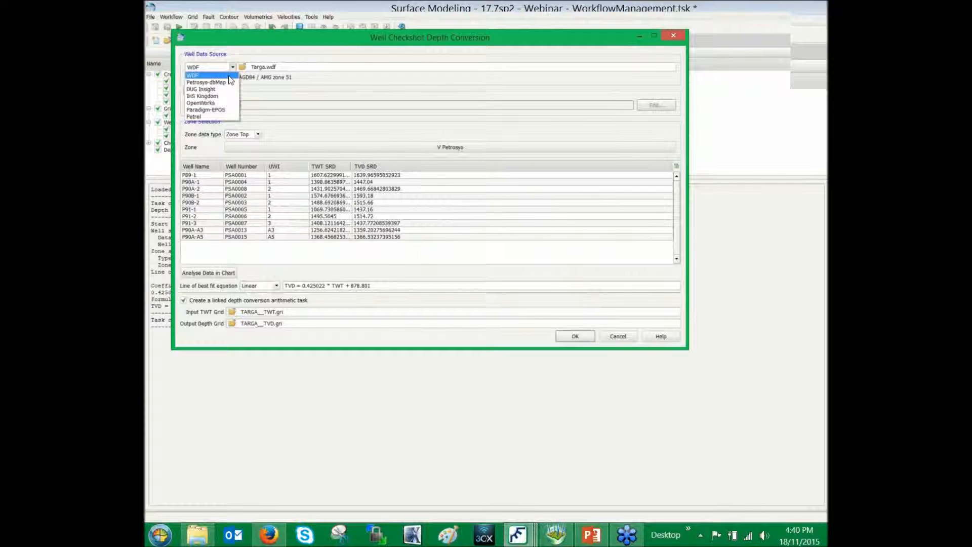
click(354, 84)
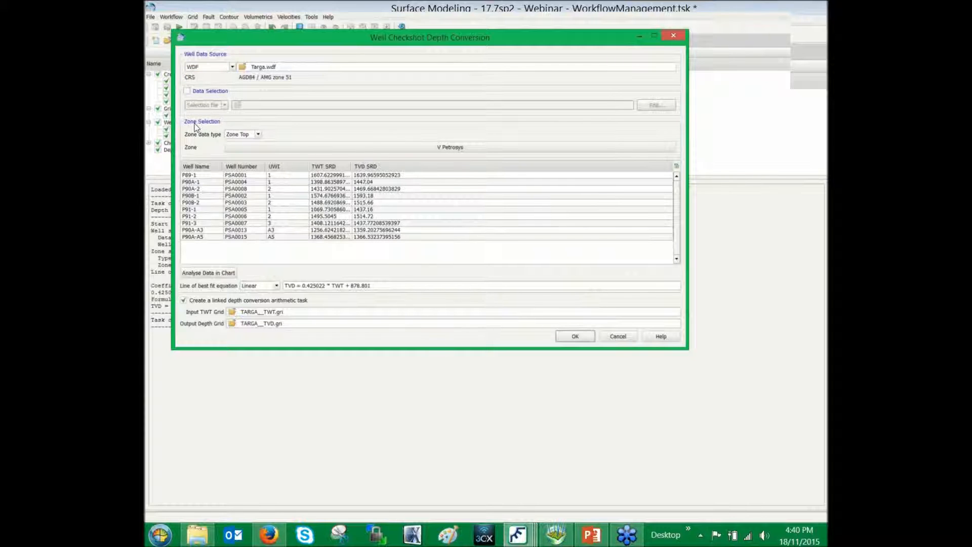
Review the zone data types and available zones, keeping Zone Top and the V Petrosys zone for the depth conversion
click(258, 134)
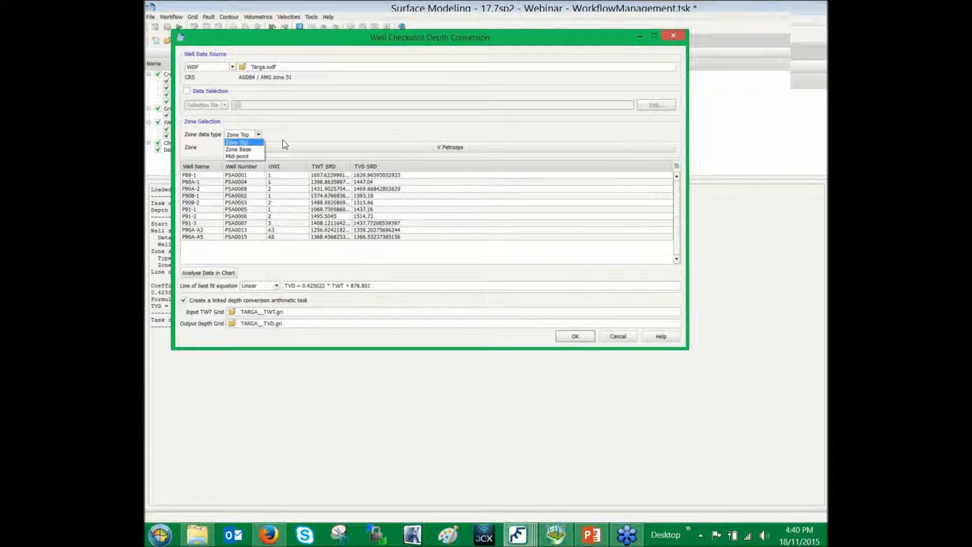
click(411, 150)
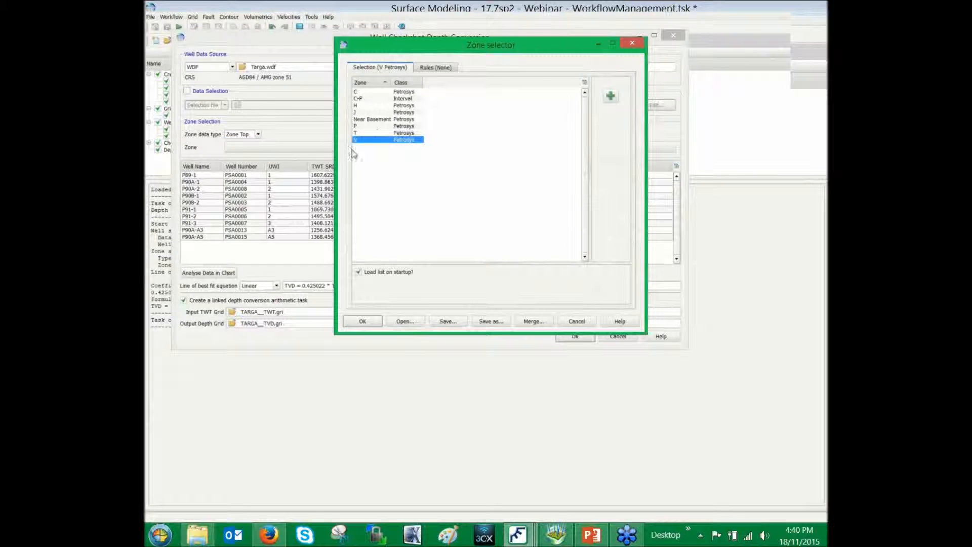
click(372, 321)
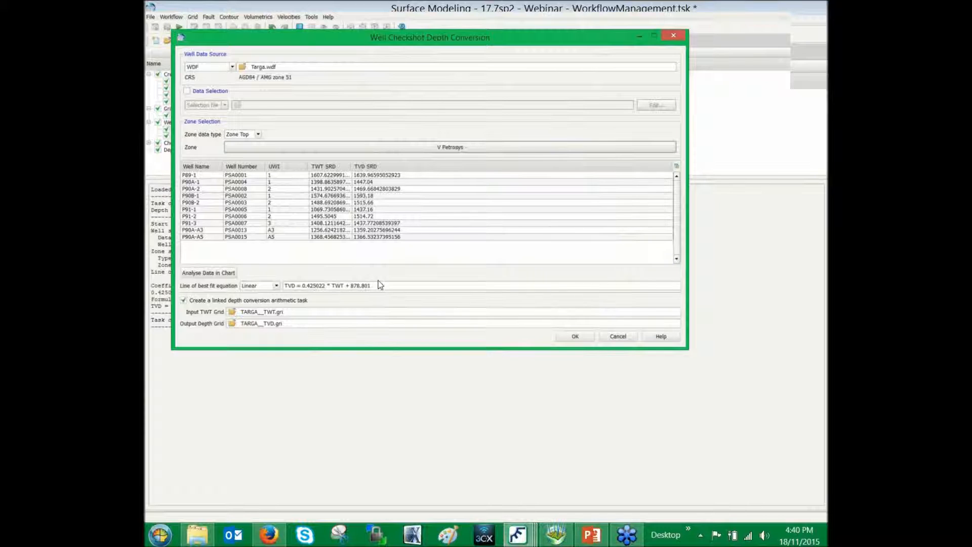
Review the line of best fit equation types, keeping Linear, and open the well TWT and TVD data in Chart Analysis
click(276, 286)
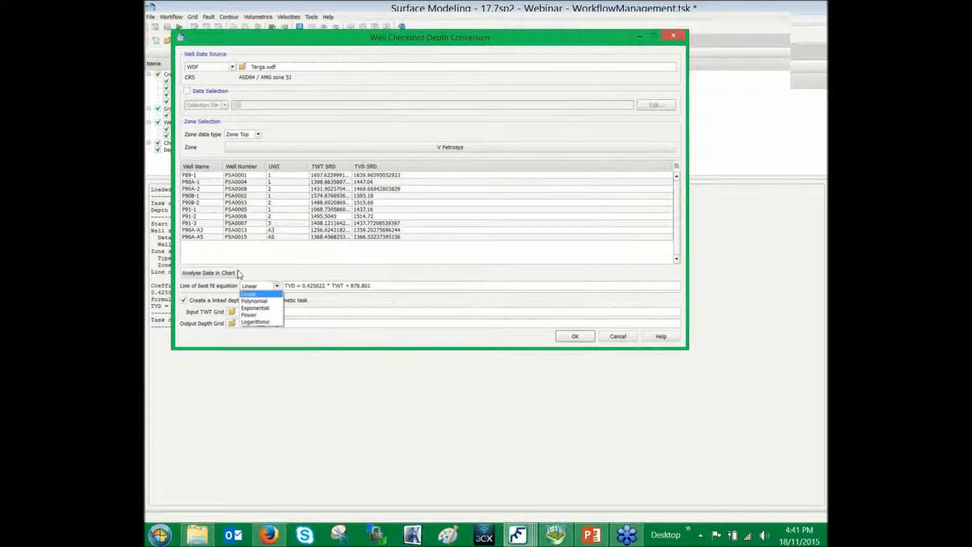
click(226, 276)
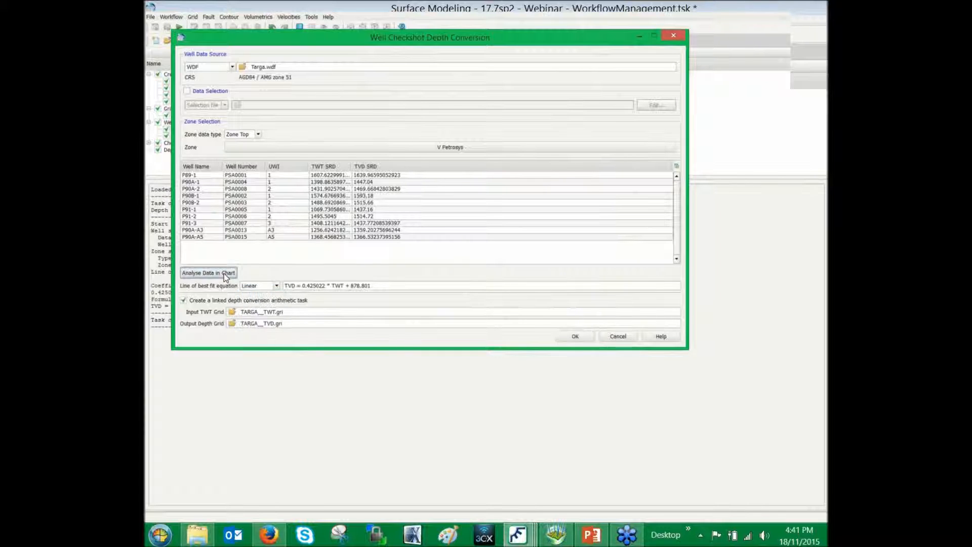
click(225, 274)
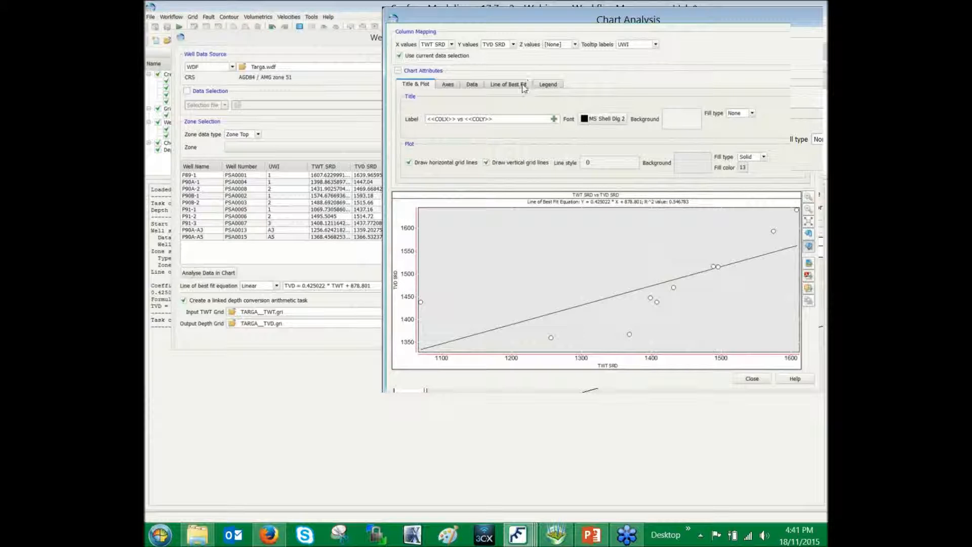
Try a Polynomial line of best fit on the TWT versus TVD chart, and return the type to Linear
click(528, 84)
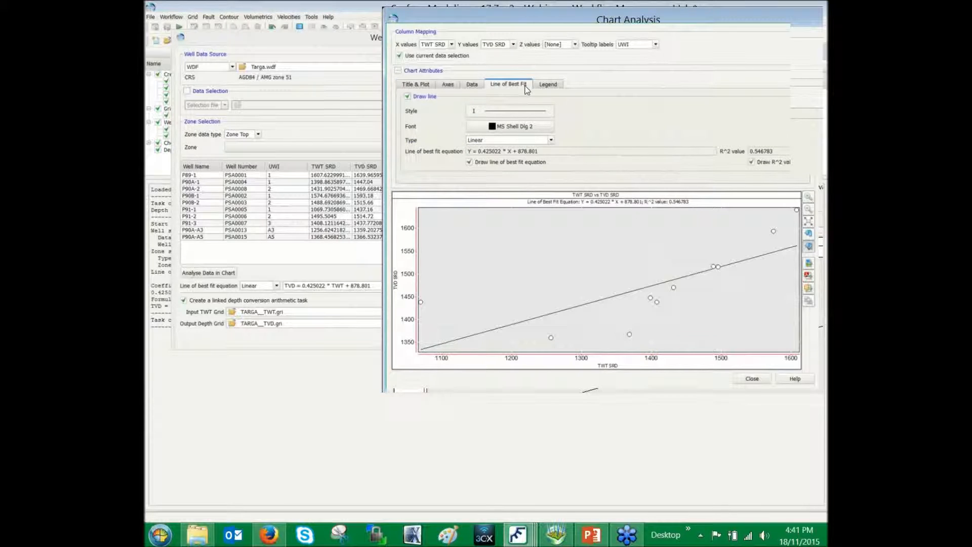
click(552, 142)
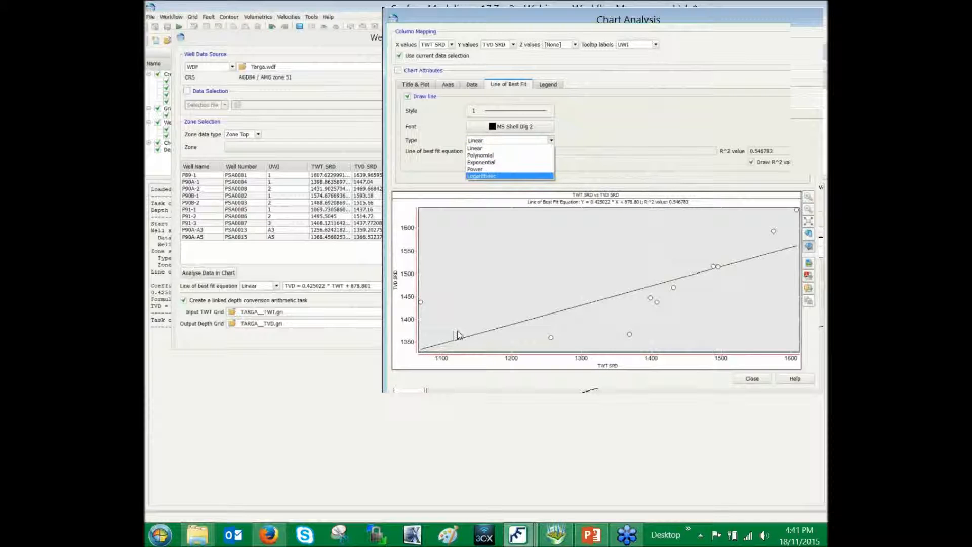
click(521, 155)
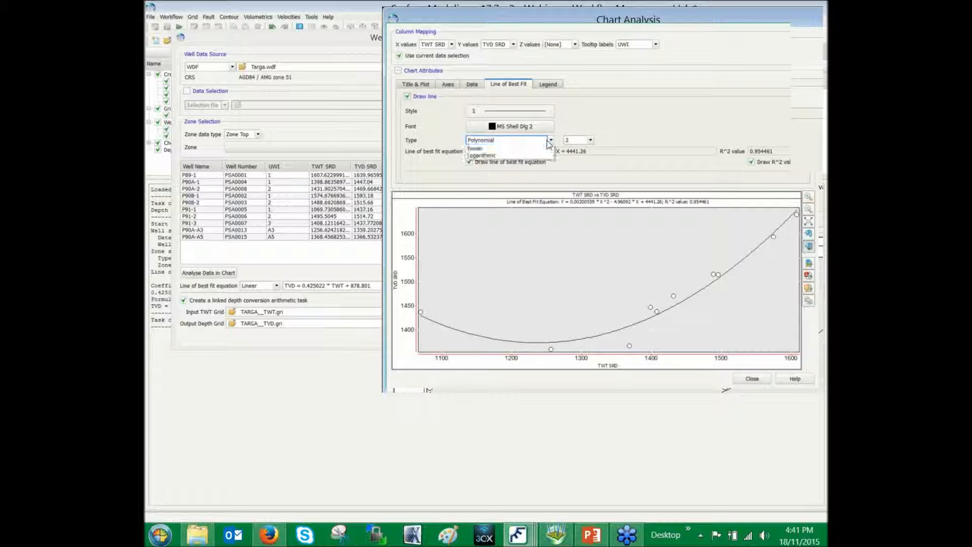
click(549, 141)
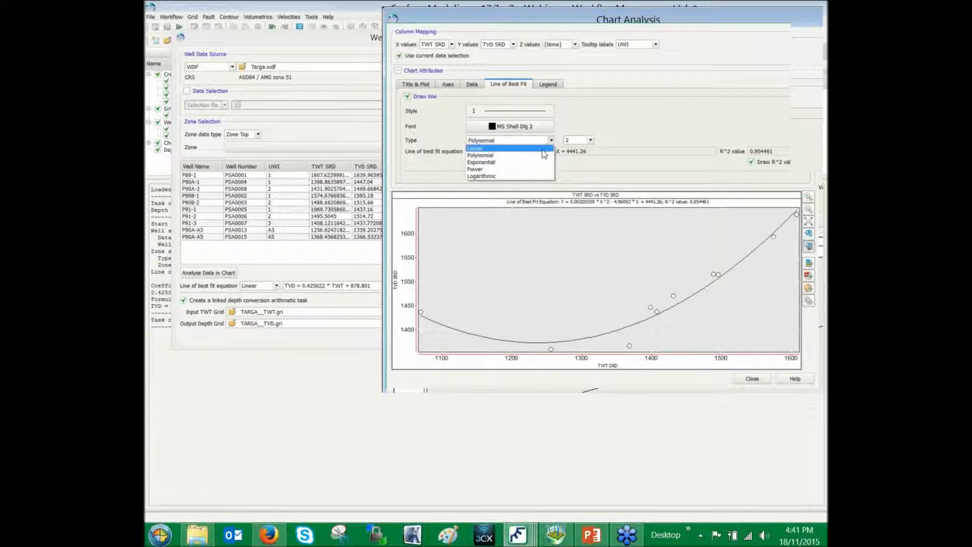
click(543, 148)
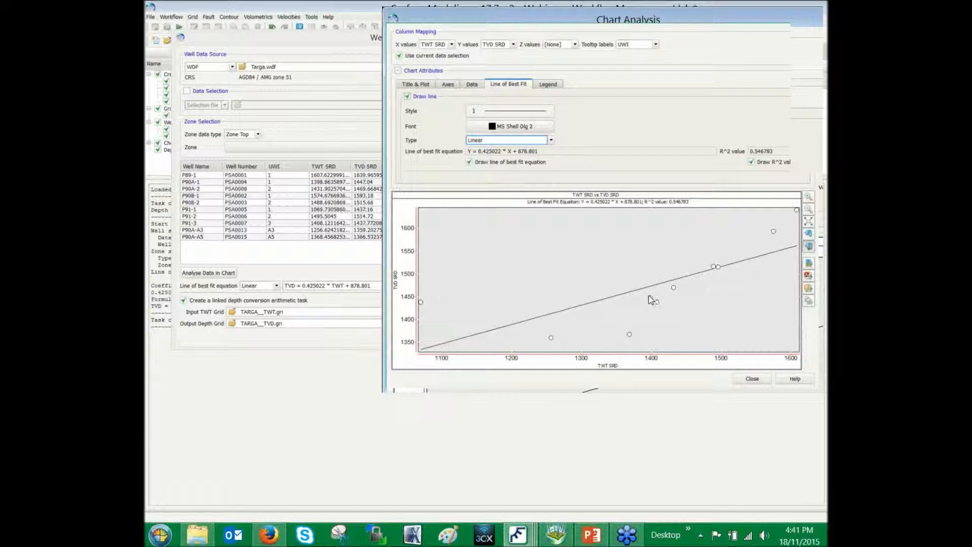
Exclude the points of wells P90A-A3 and P90A-A5 from the line of best fit in the chart
mouse_move(651, 299)
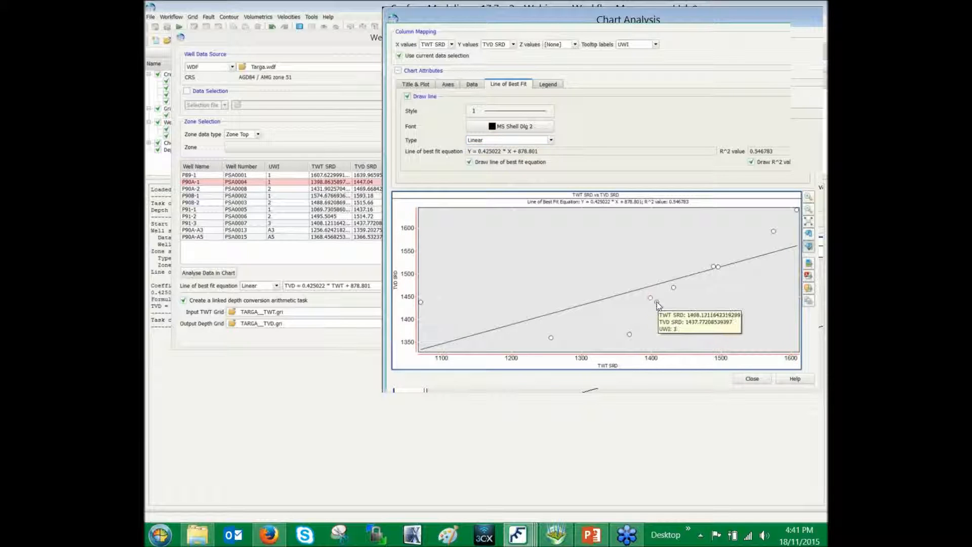
mouse_move(674, 288)
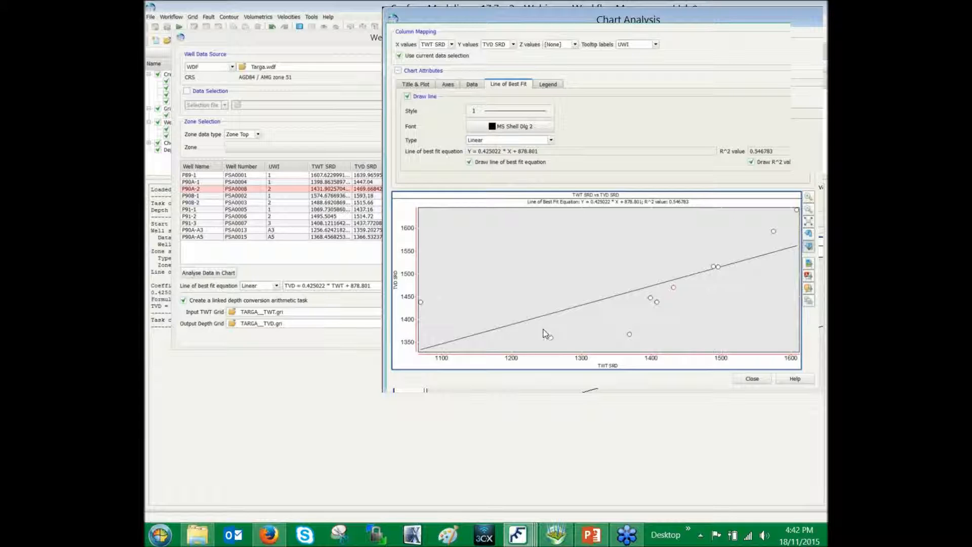
drag(540, 329, 642, 349)
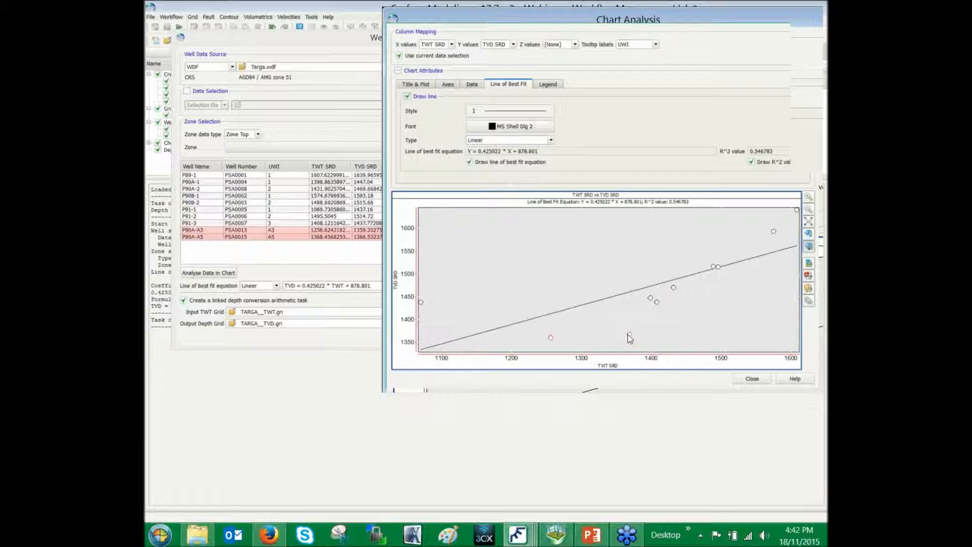
right_click(628, 338)
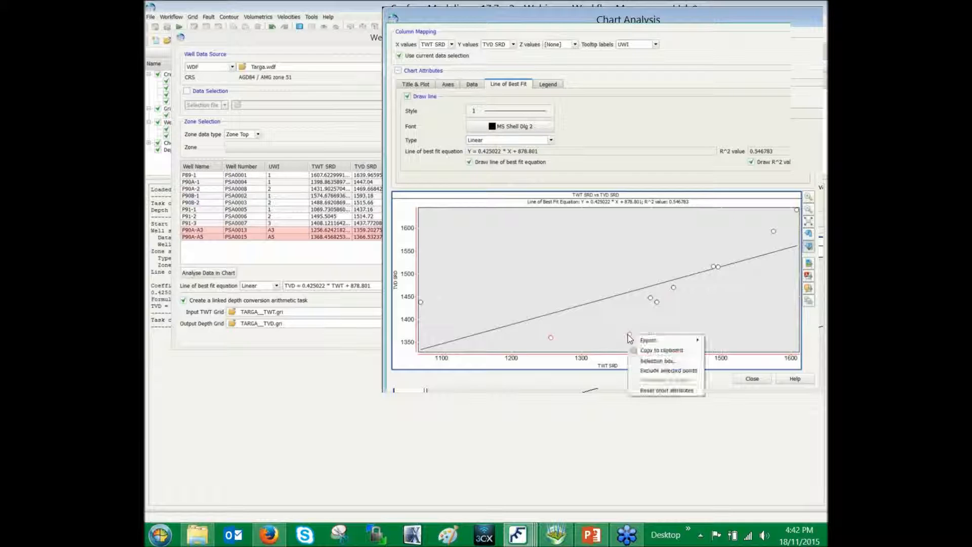
click(675, 370)
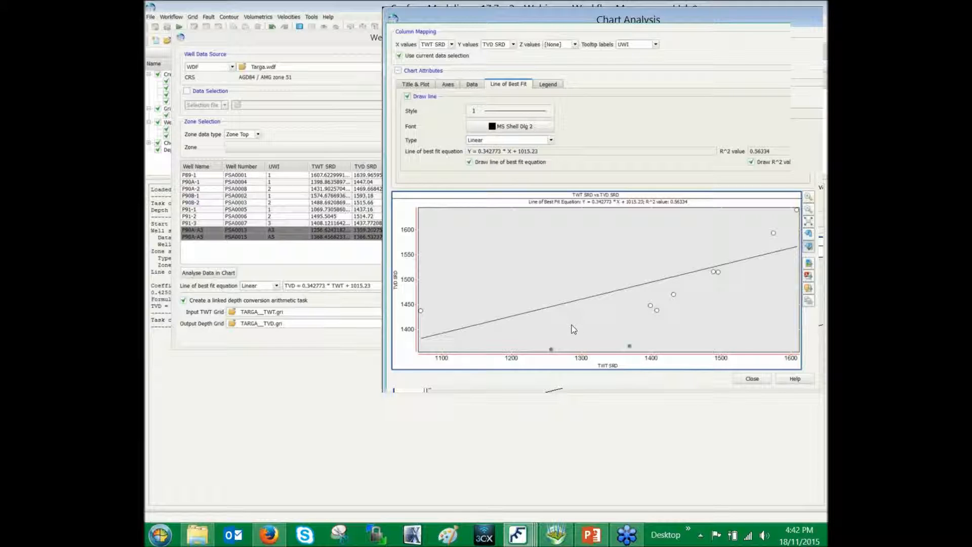
Re-include all excluded points in the chart and close the Chart Analysis
mouse_move(552, 351)
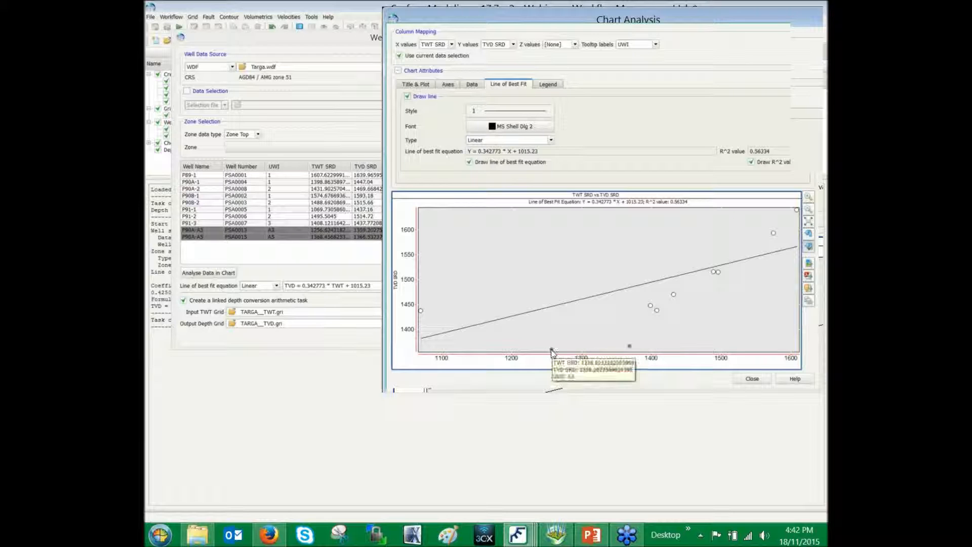
right_click(551, 352)
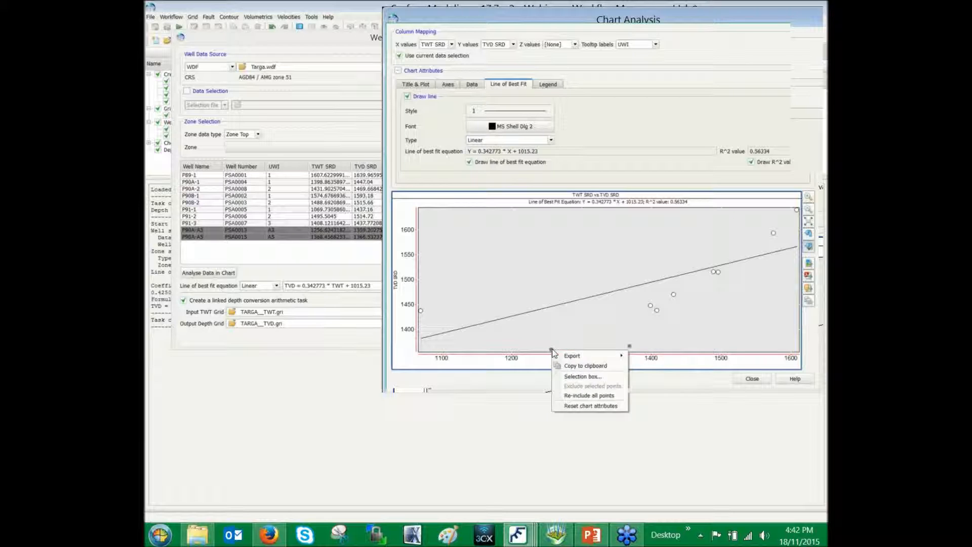
click(615, 395)
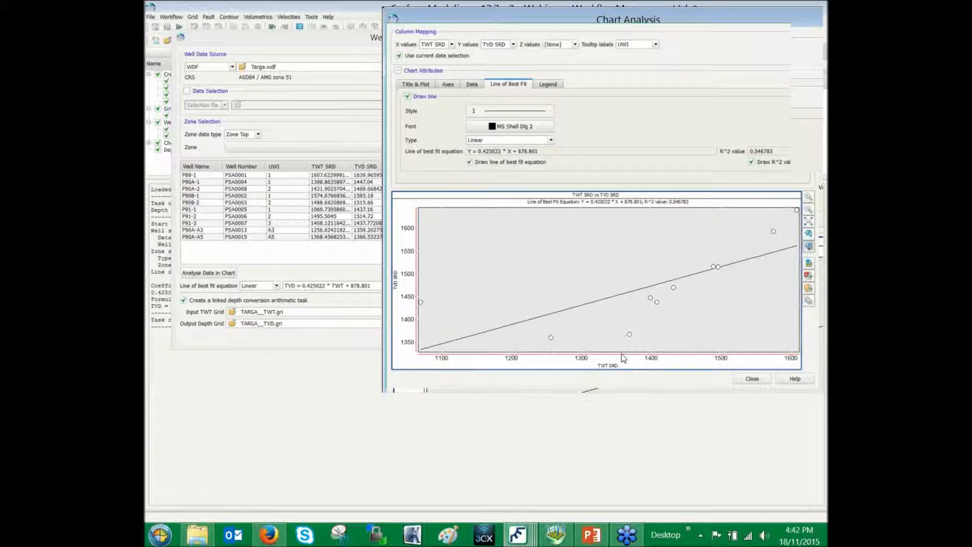
mouse_move(629, 337)
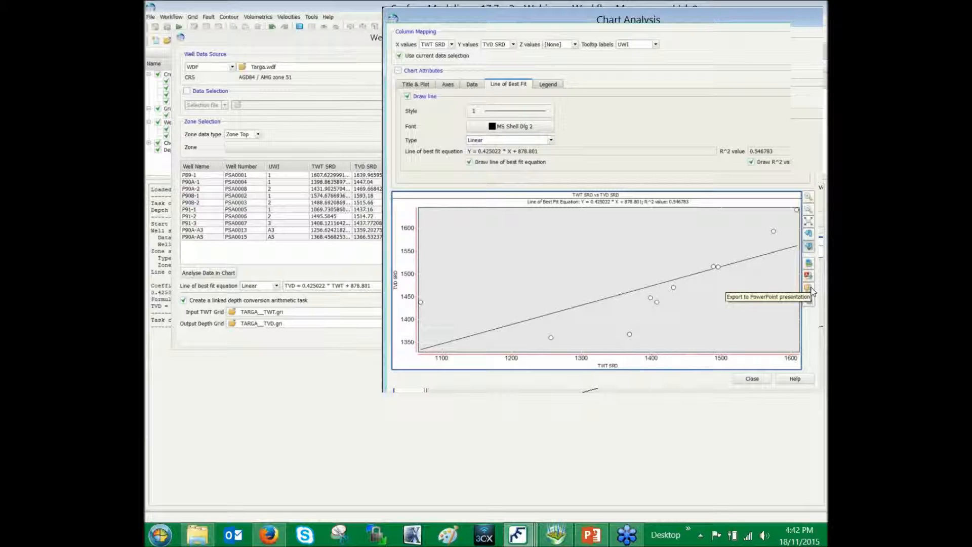
click(752, 379)
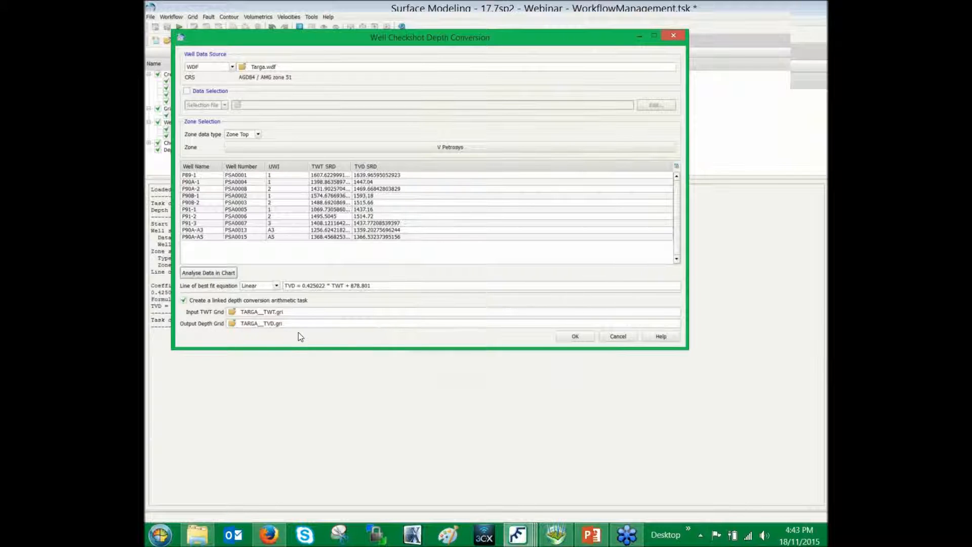
Run the well checkshot depth conversion with the Linear fit, and dismiss the linked TVD grid arithmetic without running it
click(575, 337)
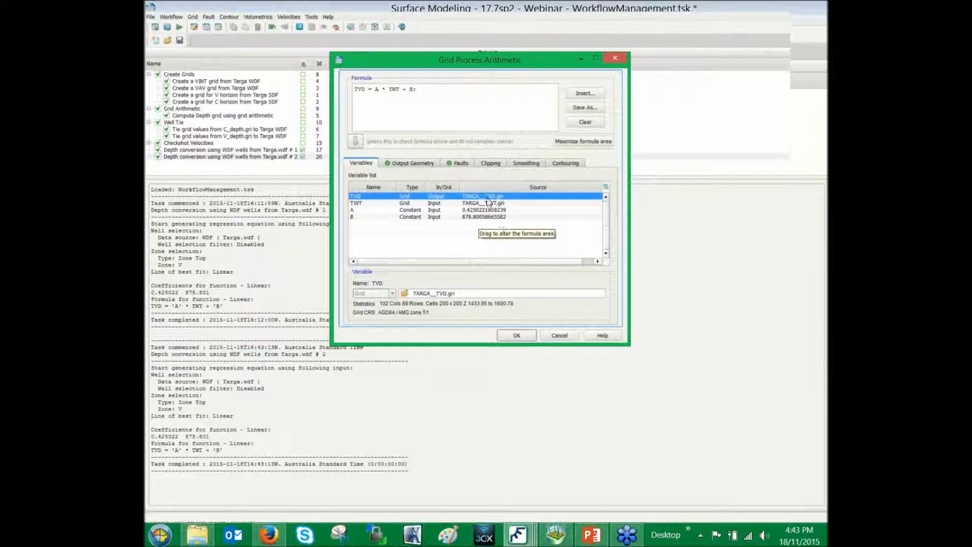
click(560, 336)
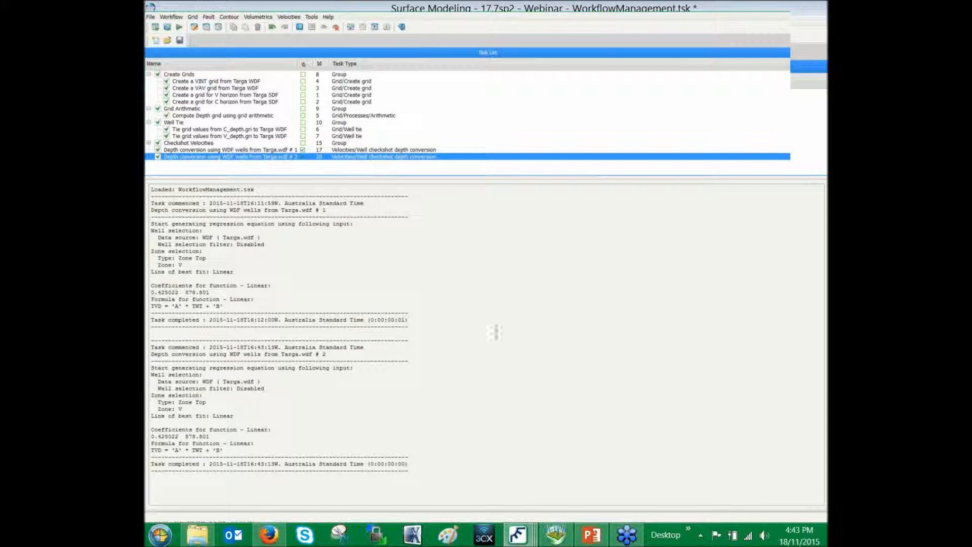
Switch to the 3D Viewer with Webinar.3dm and clear the selection in the display list
click(556, 535)
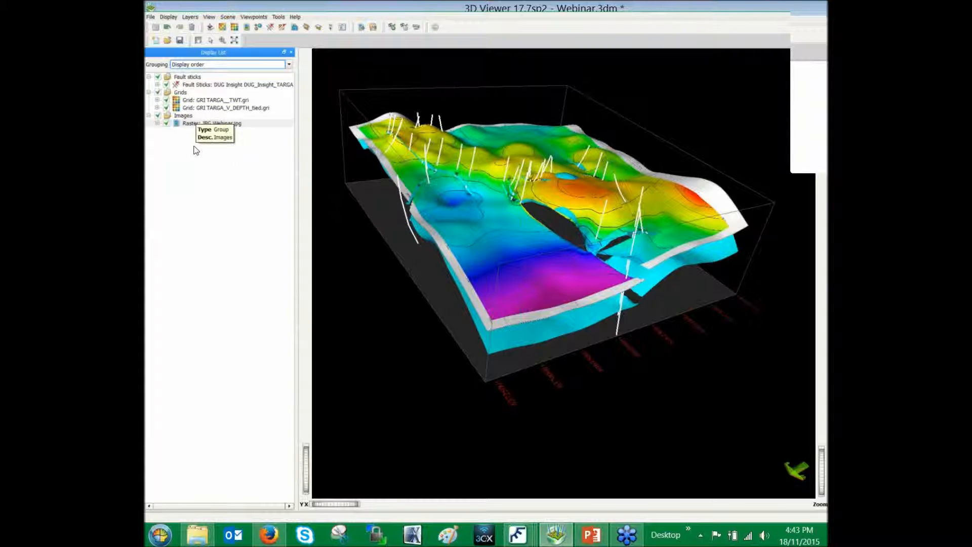
right_click(188, 166)
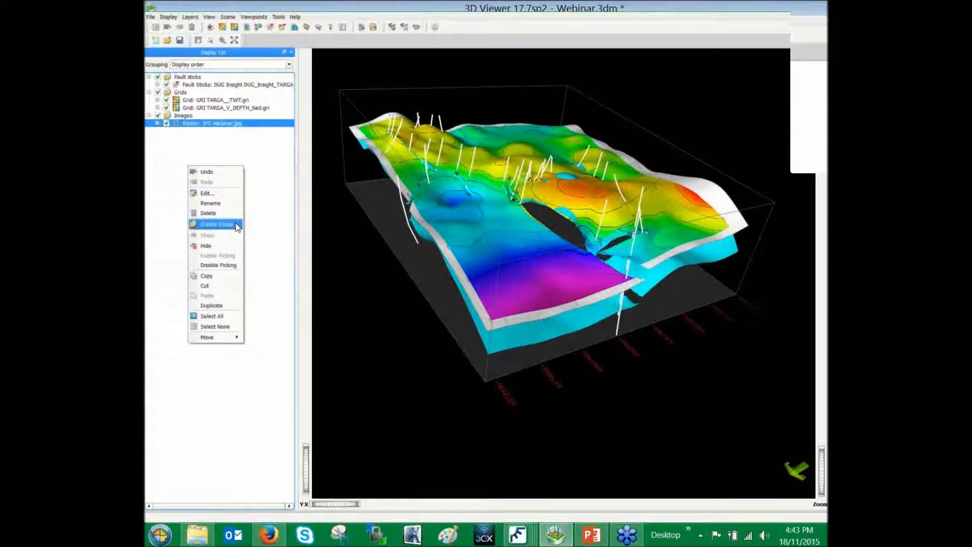
click(268, 204)
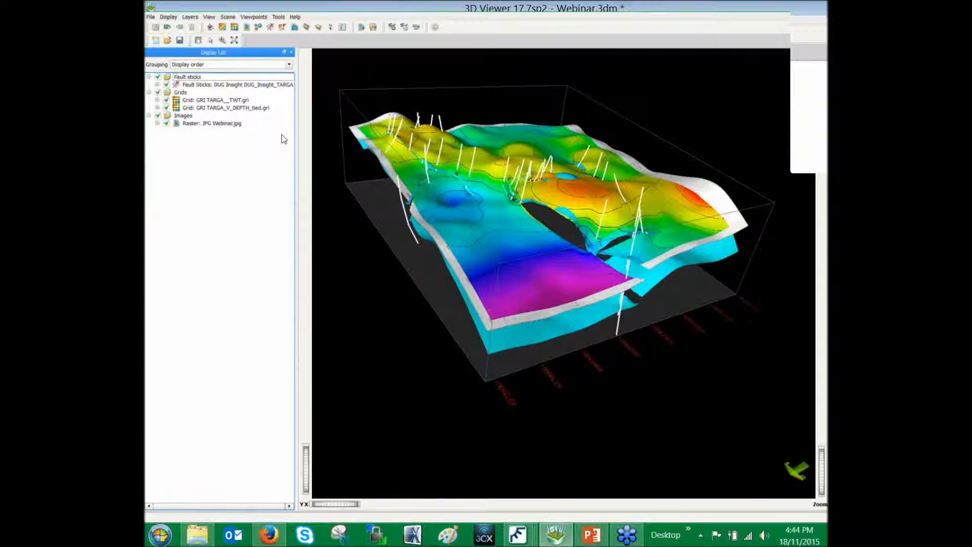
Try a new fault sticks display from the DUG Insight project DUG_Insight_TARGA with the unassigned TWT sticks, and cancel it
click(175, 18)
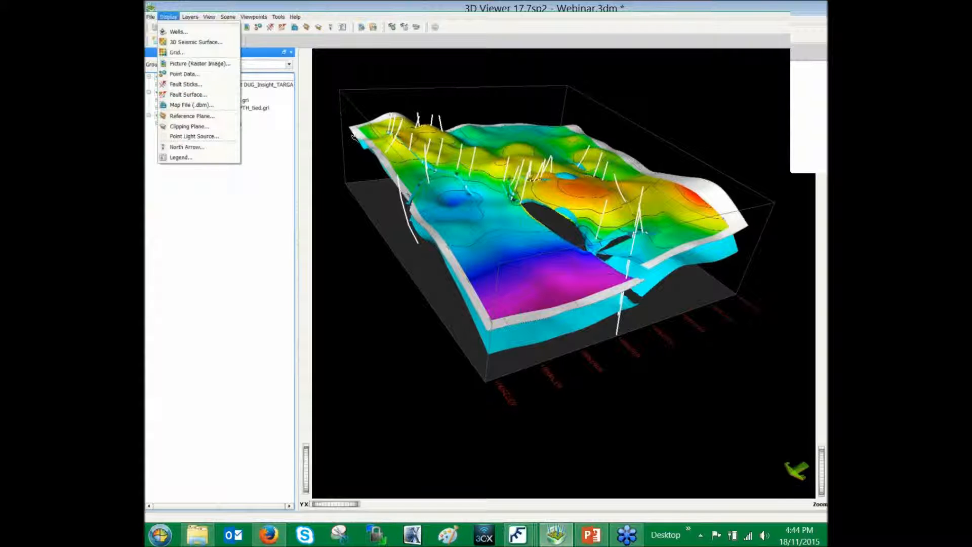
click(226, 85)
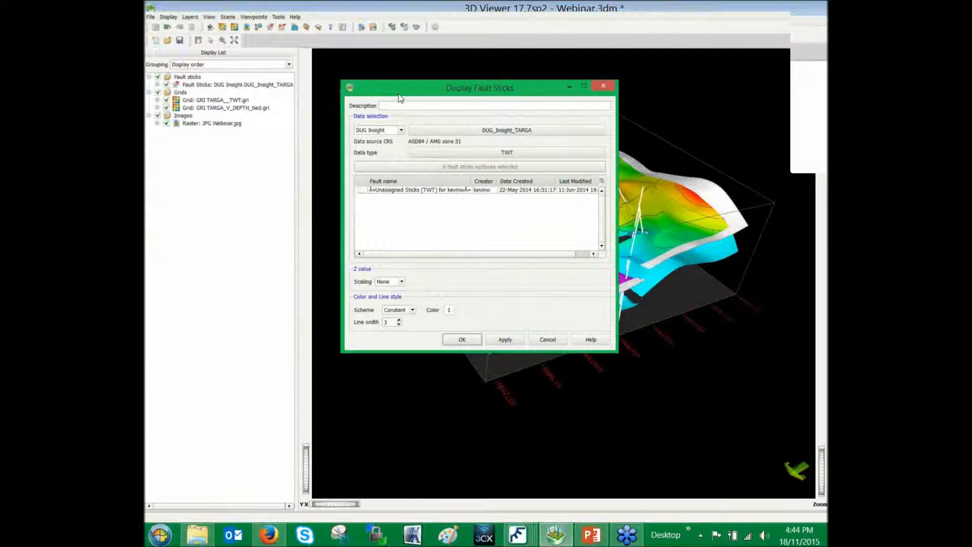
click(400, 131)
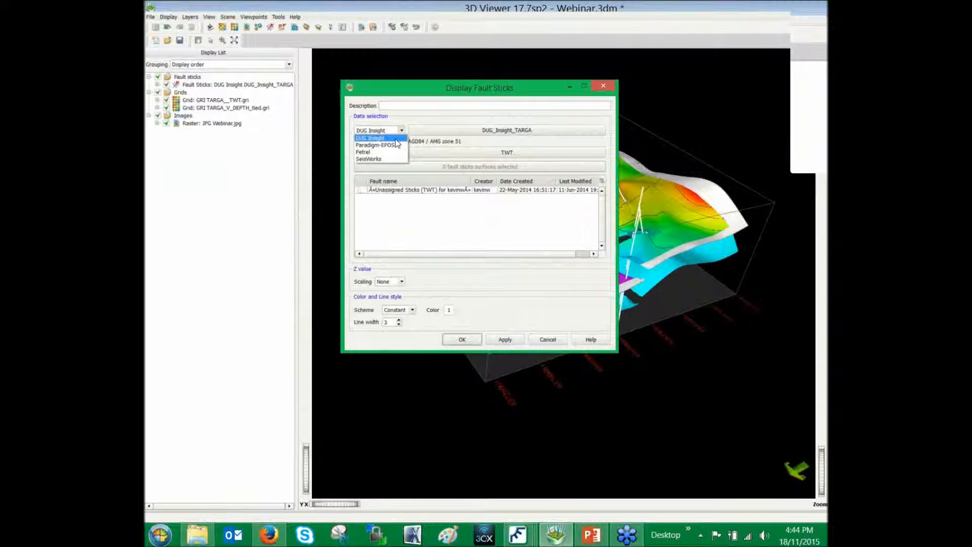
click(399, 138)
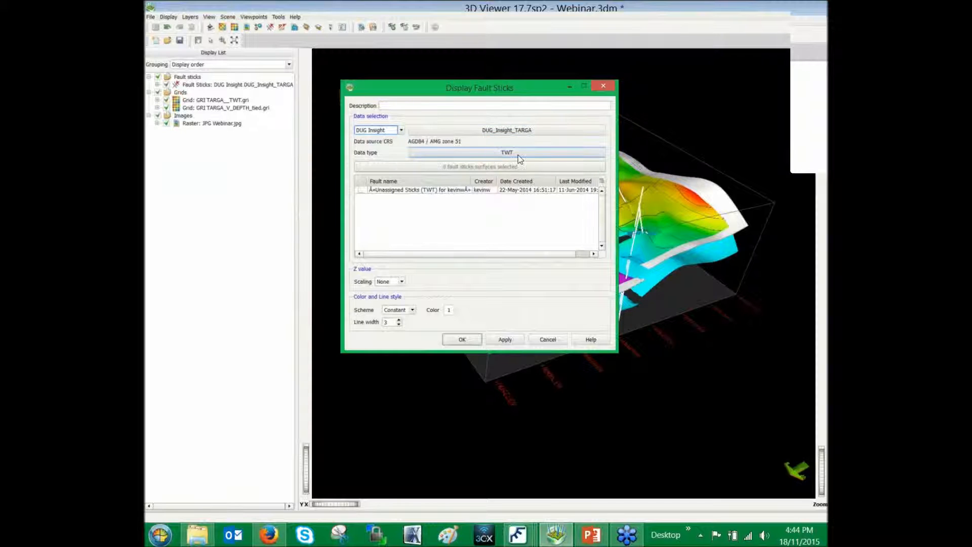
click(361, 191)
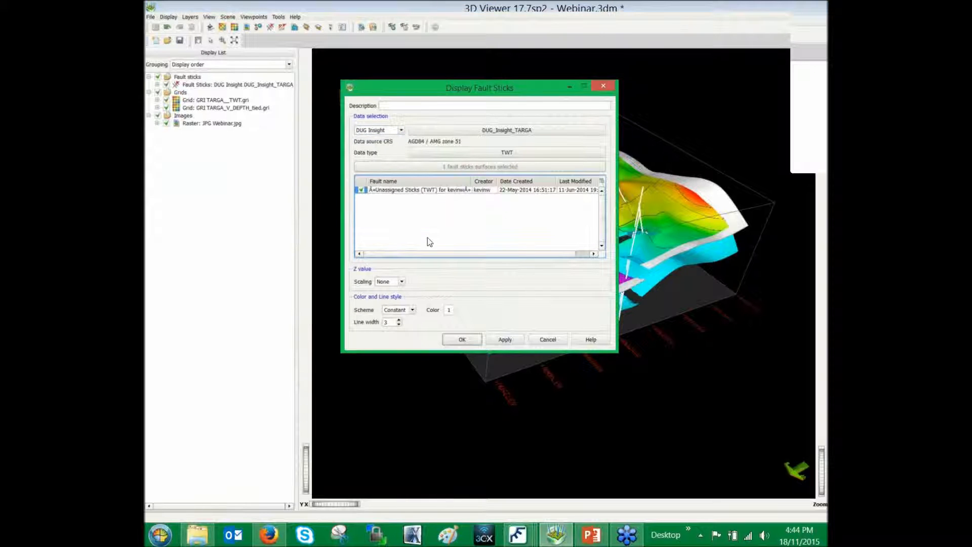
click(498, 340)
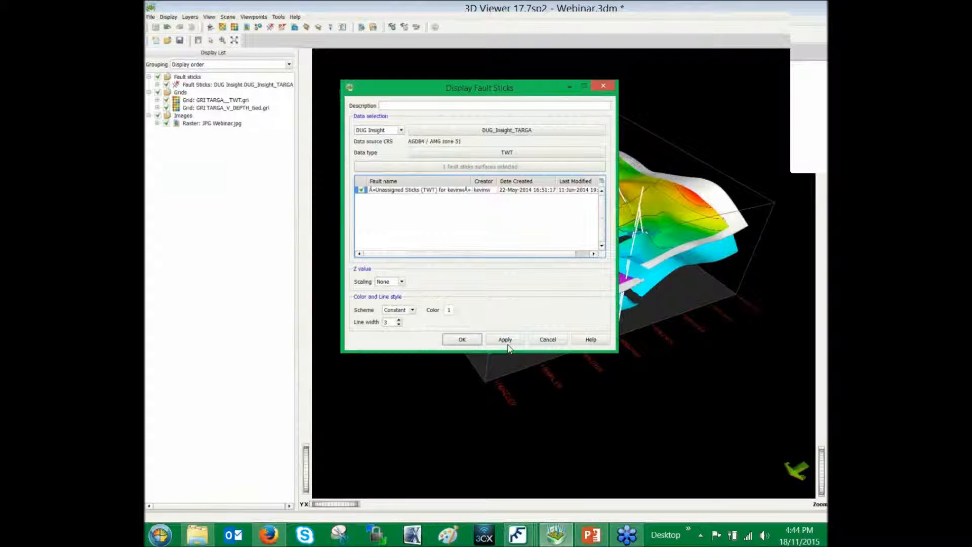
click(548, 340)
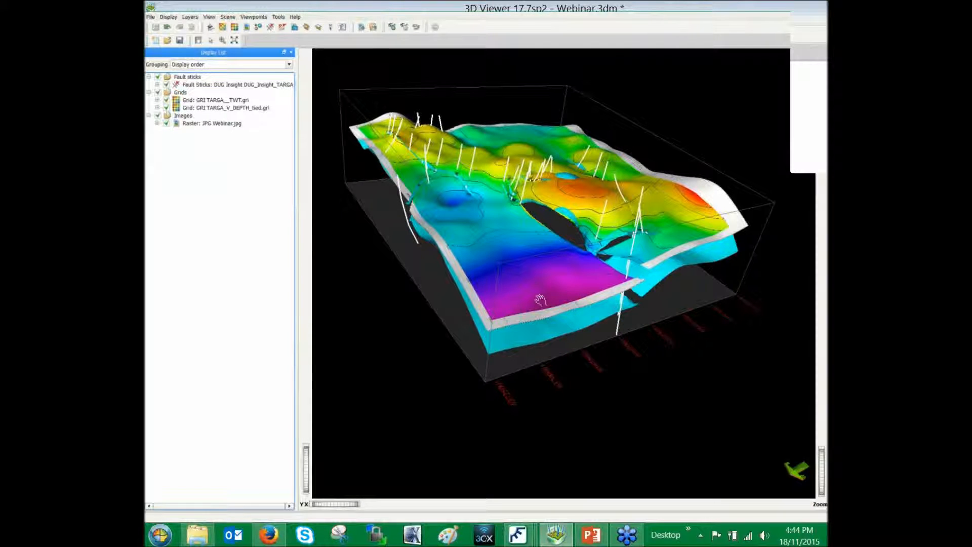
Switch to the main Petrosys window, examine the Text File CRS Conversion settings for the Targa wells text file, and close them
click(516, 533)
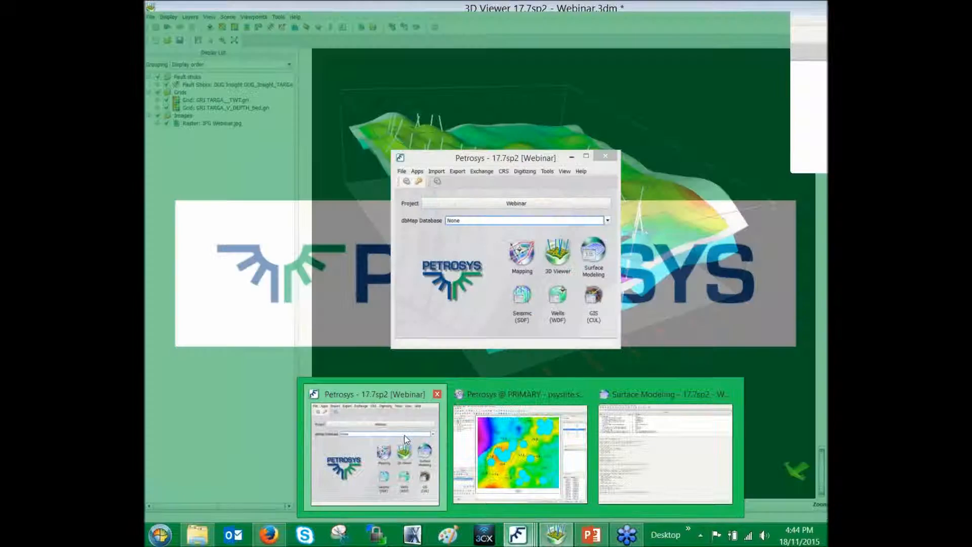
click(404, 435)
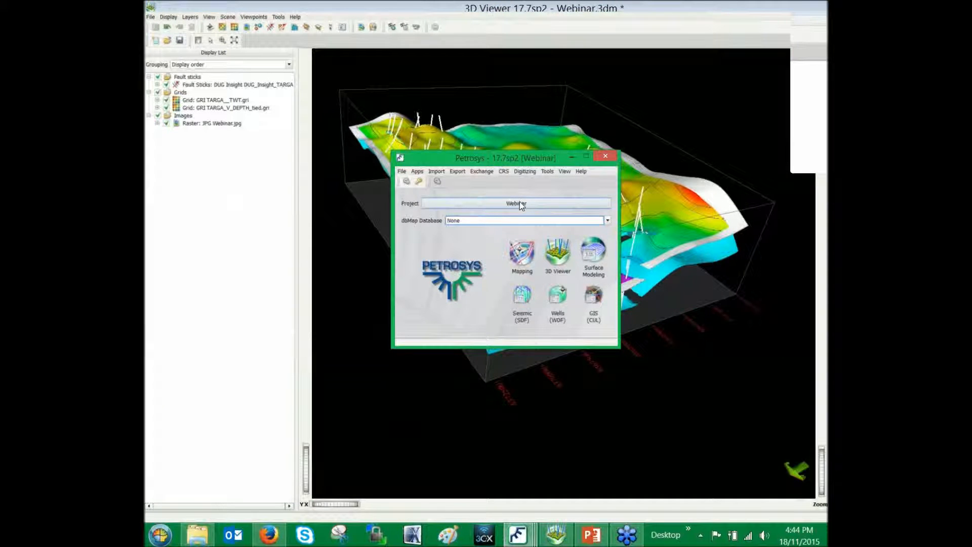
click(506, 172)
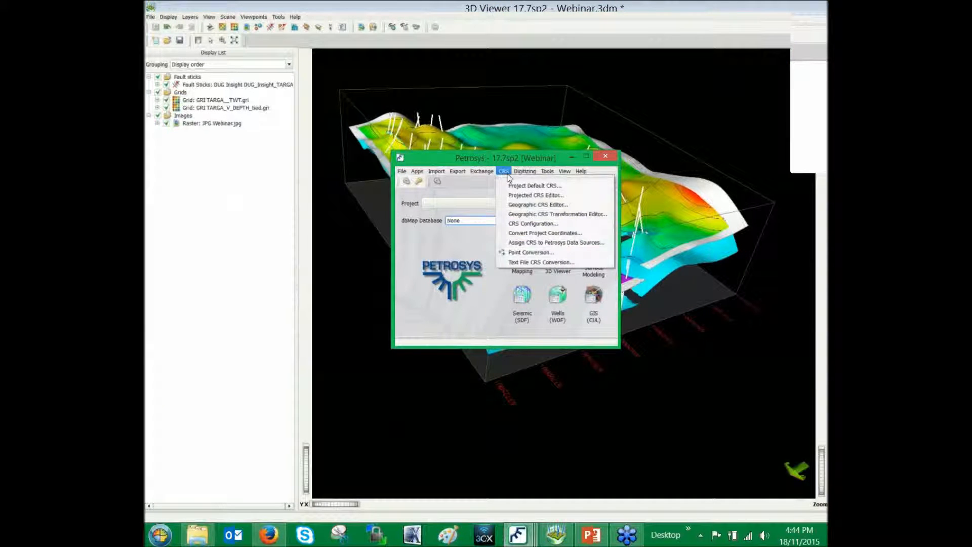
click(594, 262)
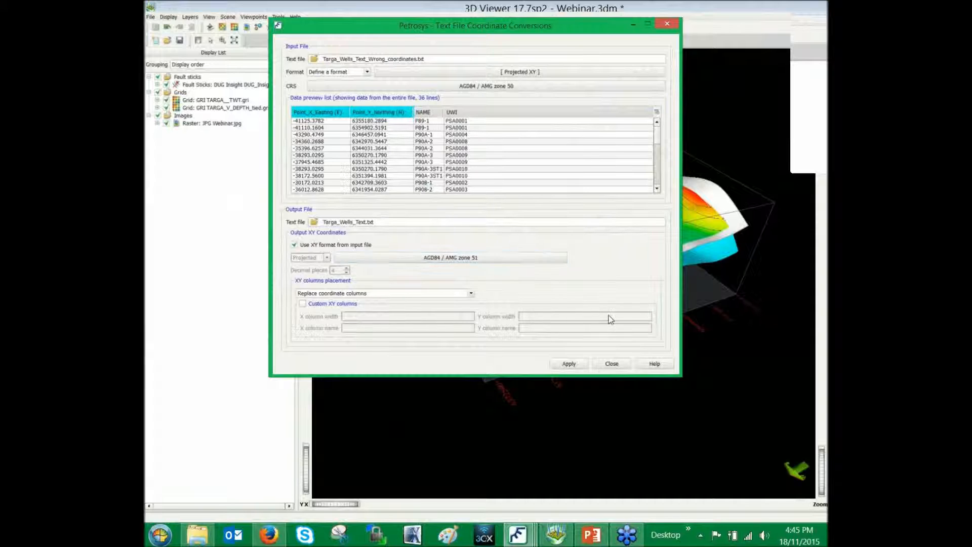
click(612, 364)
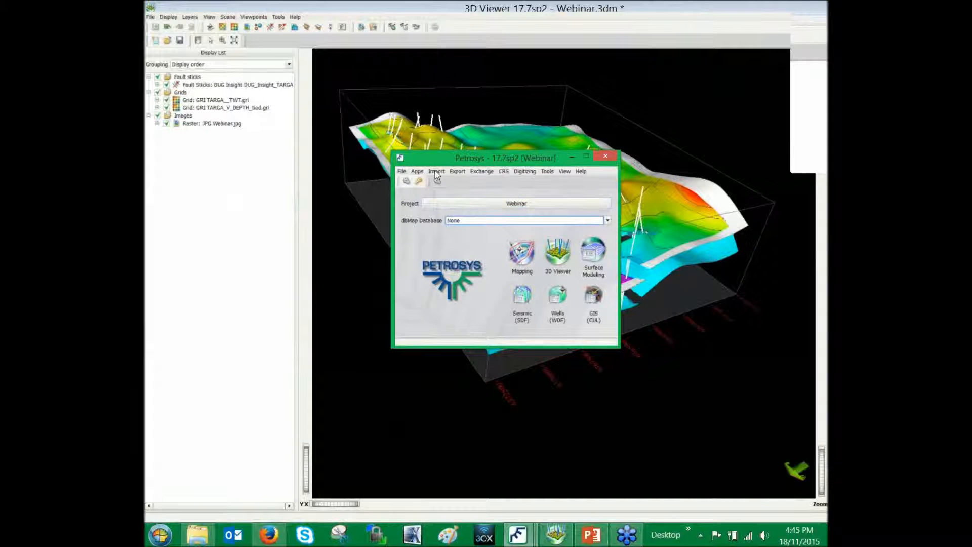
Review the available data import, exchange and export options, including the Landmark ZMap exports
click(436, 172)
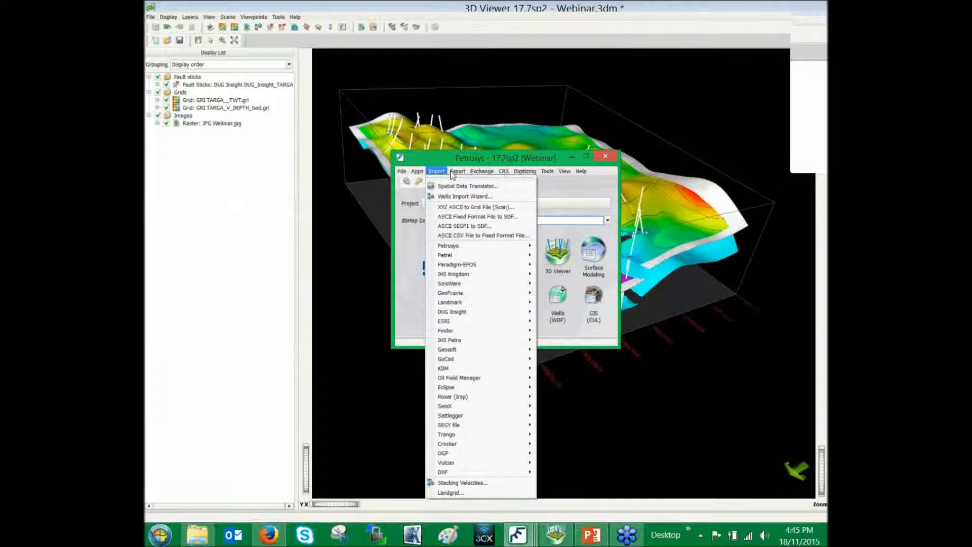
mouse_move(457, 174)
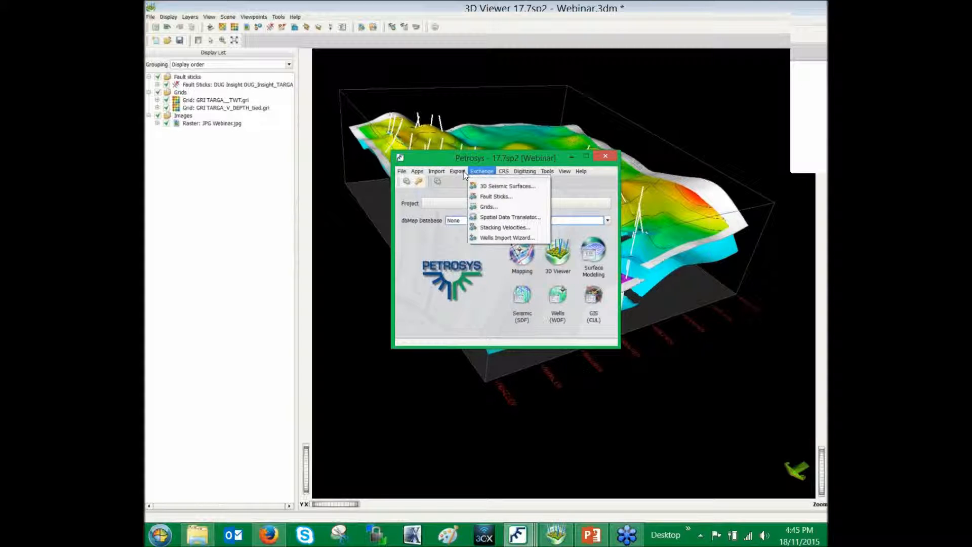
mouse_move(497, 233)
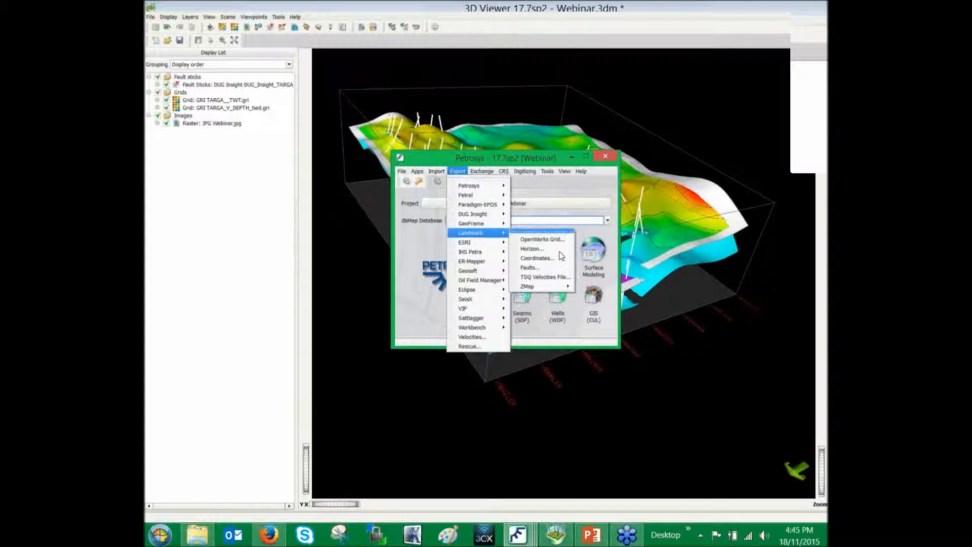
Switch to the What's New in 17.7 Webinar.pptx presentation in PowerPoint and present the Final Thoughts and closing questions slides
click(590, 544)
key(Page_Down)
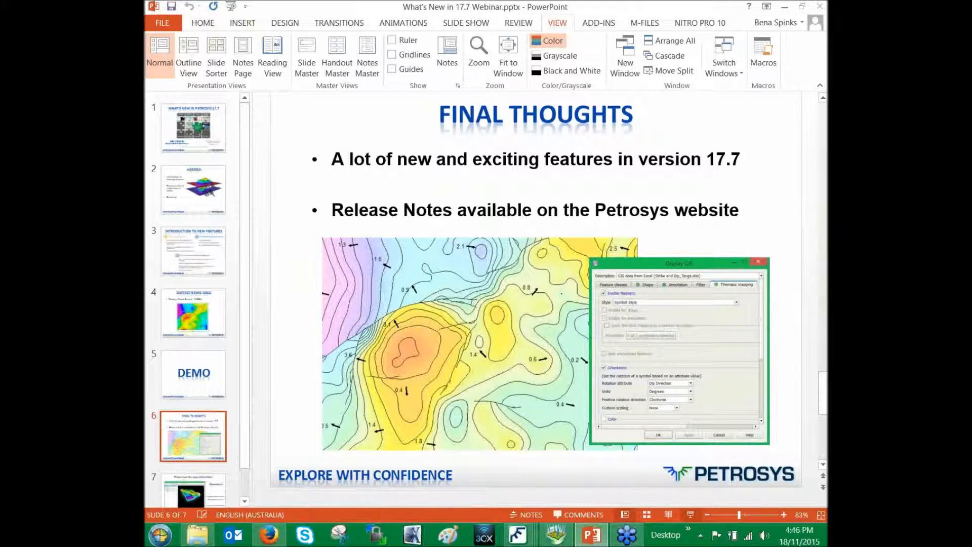
click(689, 515)
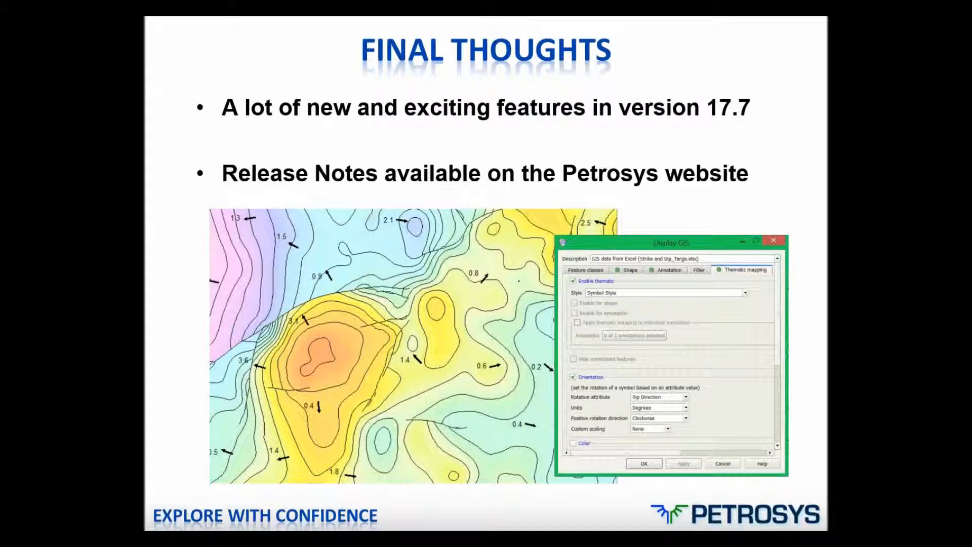
key(Right)
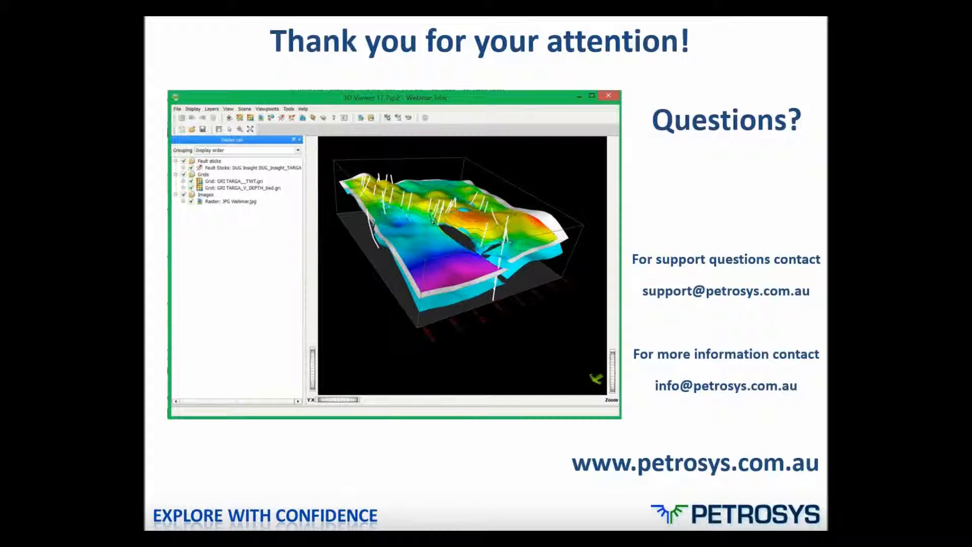